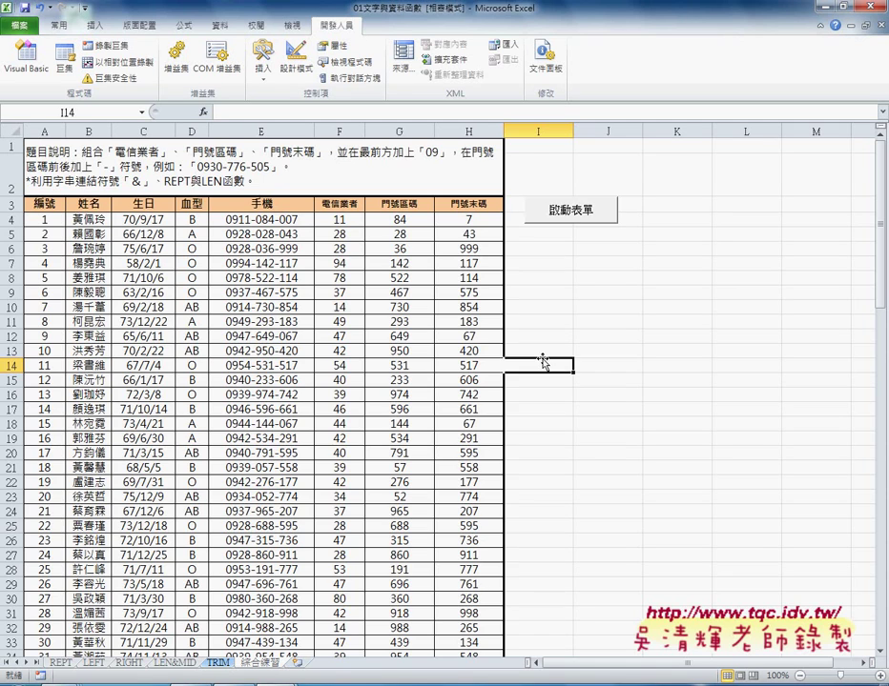
# - Delete worksheet rows 1–2 of instructions so the 編號…門號末碼 header row becomes row 1
pyautogui.scroll(-8, 401, 319)
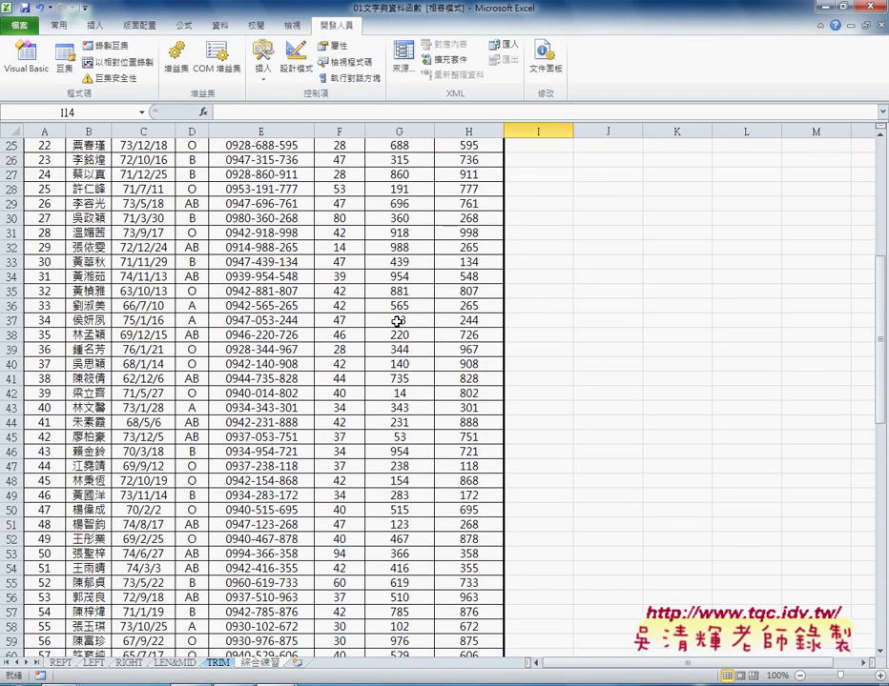
pyautogui.scroll(-5, 395, 323)
pyautogui.scroll(-5, 396, 322)
pyautogui.scroll(-6, 396, 322)
pyautogui.scroll(-4, 396, 322)
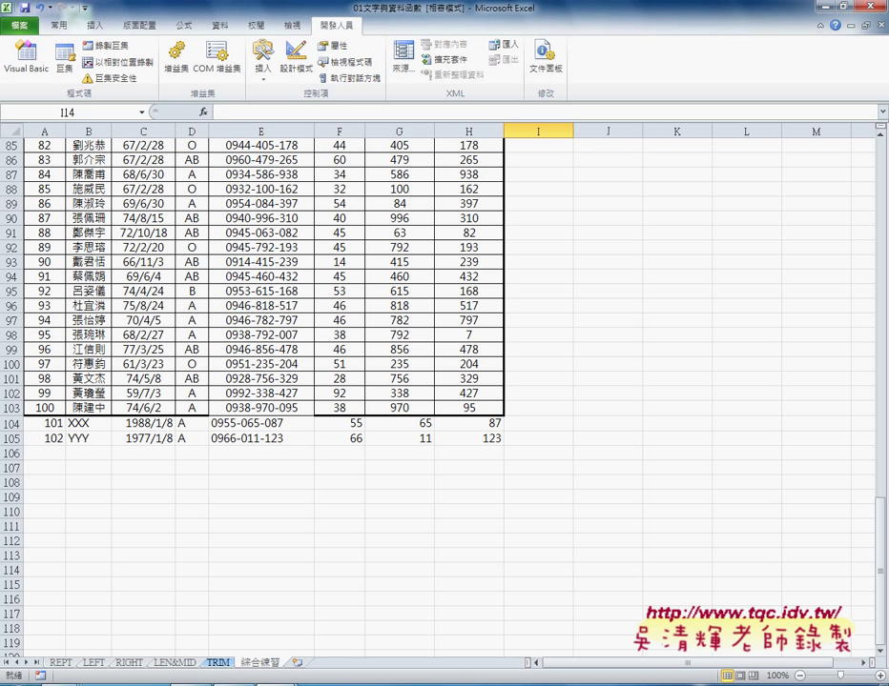
pyautogui.moveTo(881, 534); pyautogui.dragTo(881, 152)
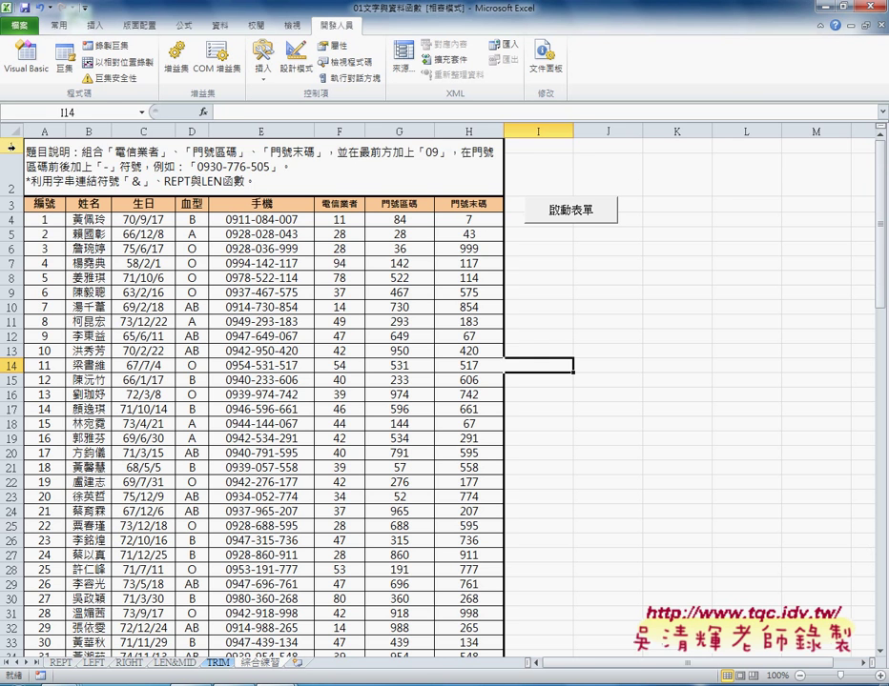
pyautogui.click(12, 146)
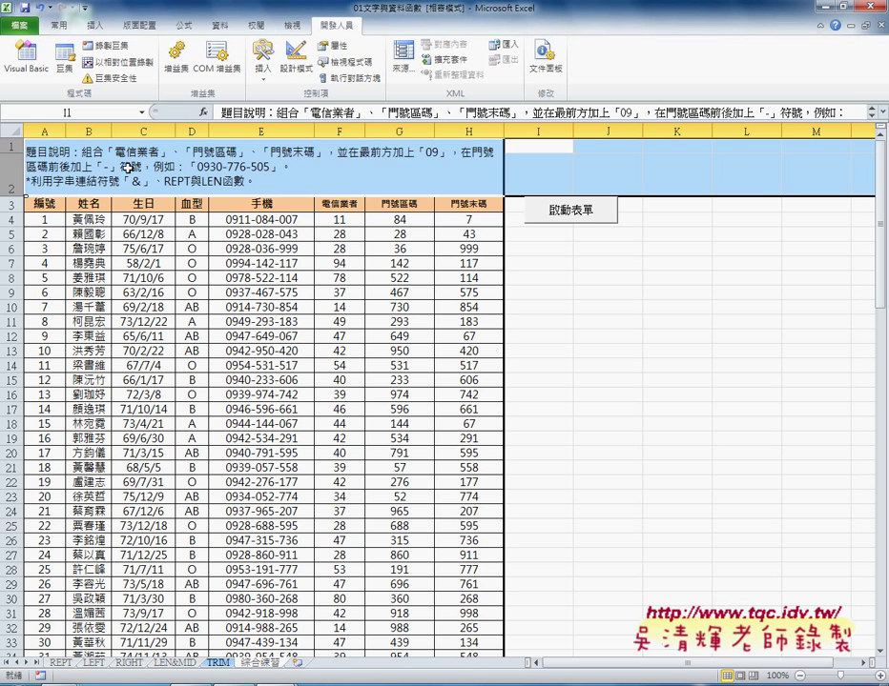
pyautogui.click(11, 204)
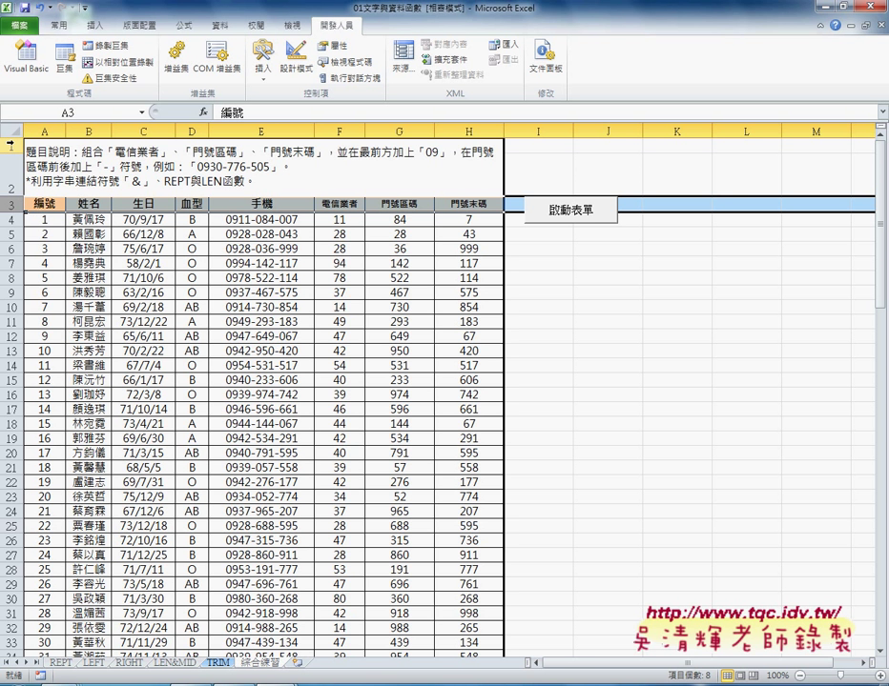
pyautogui.moveTo(9, 145); pyautogui.dragTo(10, 189)
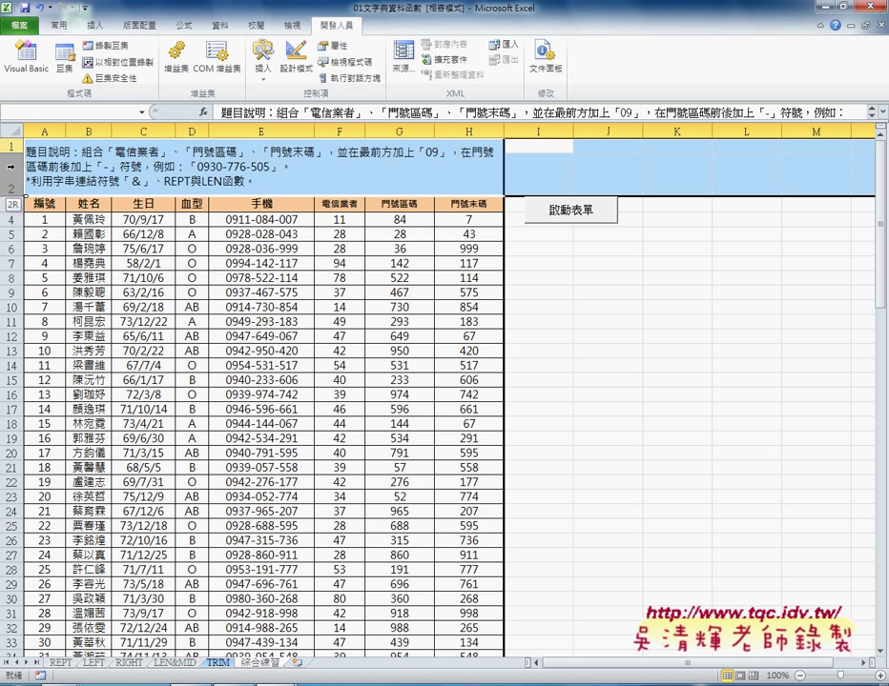
pyautogui.rightClick(127, 177)
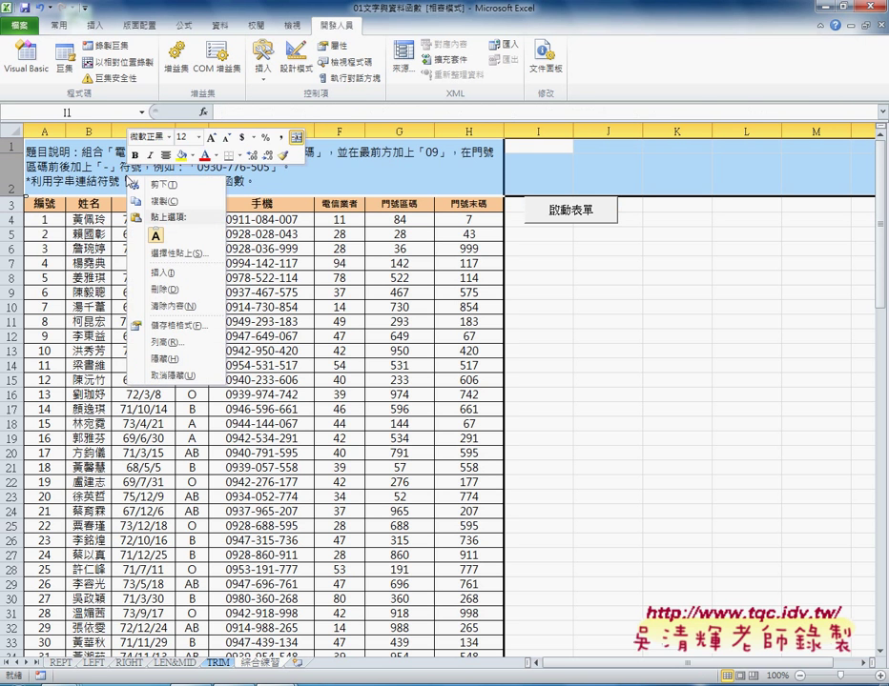
pyautogui.click(164, 288)
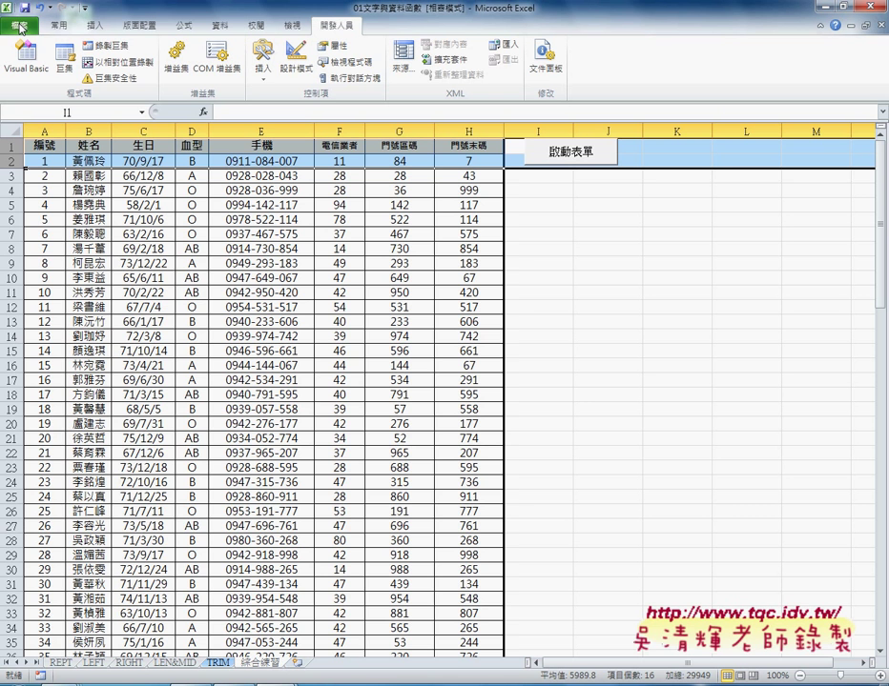
# - Save 01文字與資料函數 to the Desktop as type Excel 啟用巨集的活頁簿 (.xlsm)
pyautogui.click(19, 27)
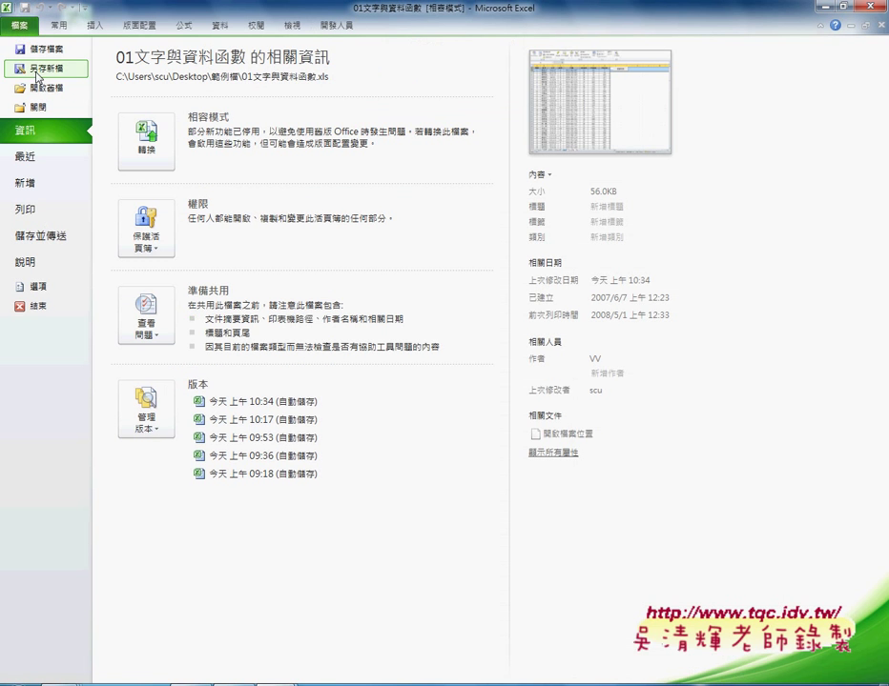
pyautogui.click(23, 65)
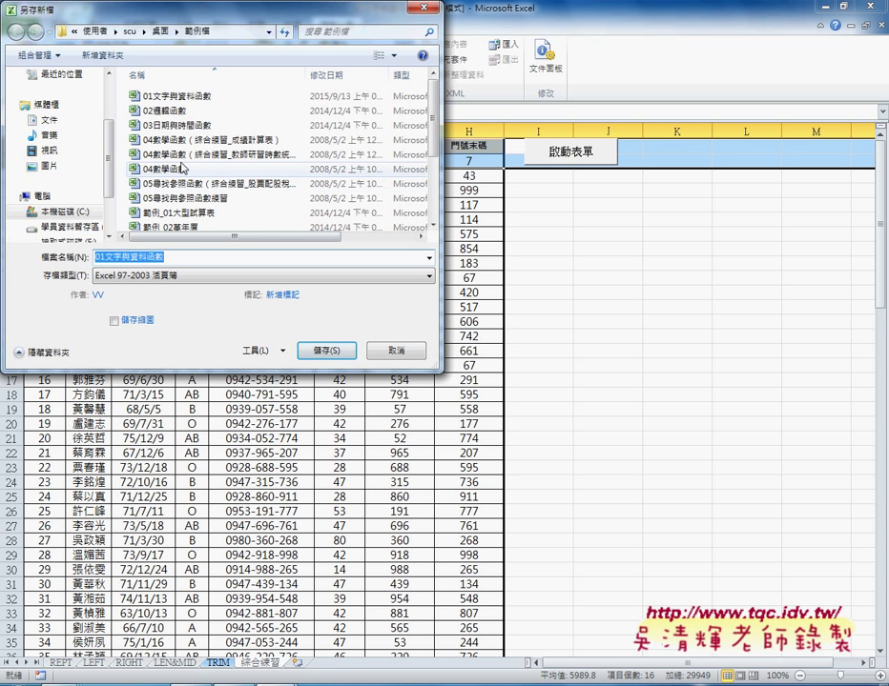
pyautogui.scroll(3, 103, 168)
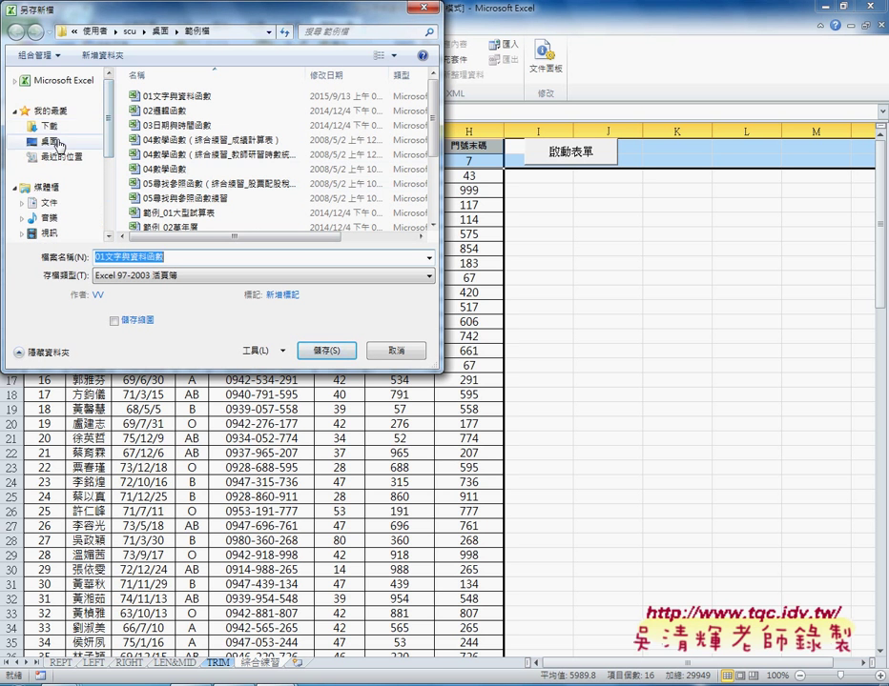
pyautogui.click(52, 141)
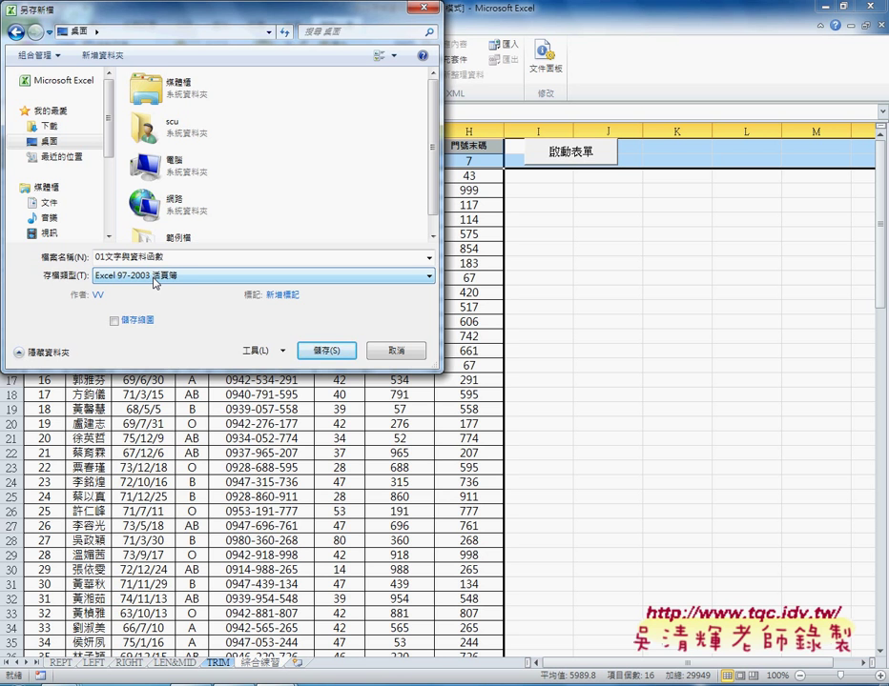
pyautogui.click(155, 282)
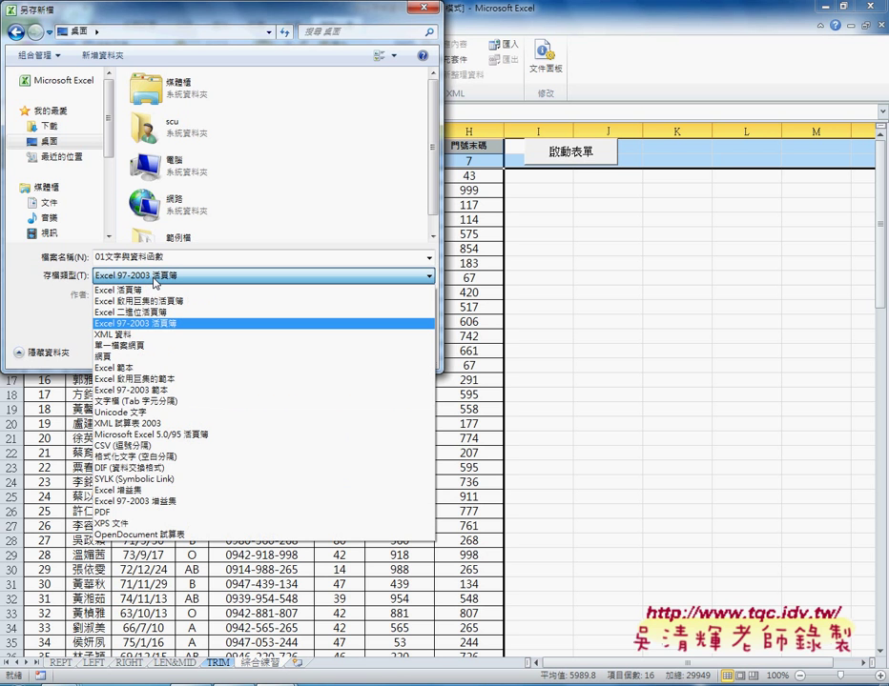
pyautogui.click(153, 300)
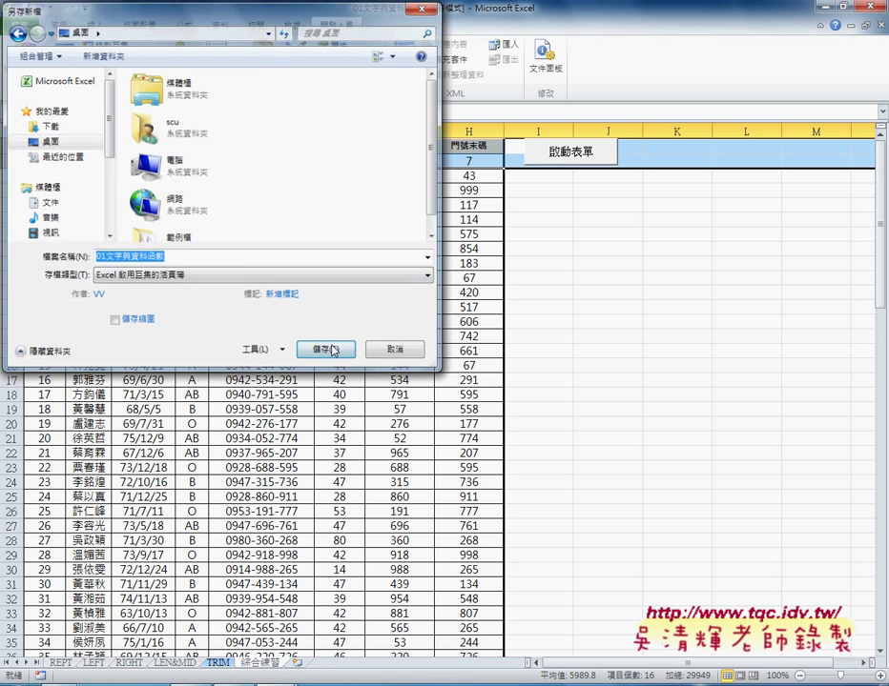
pyautogui.click(333, 350)
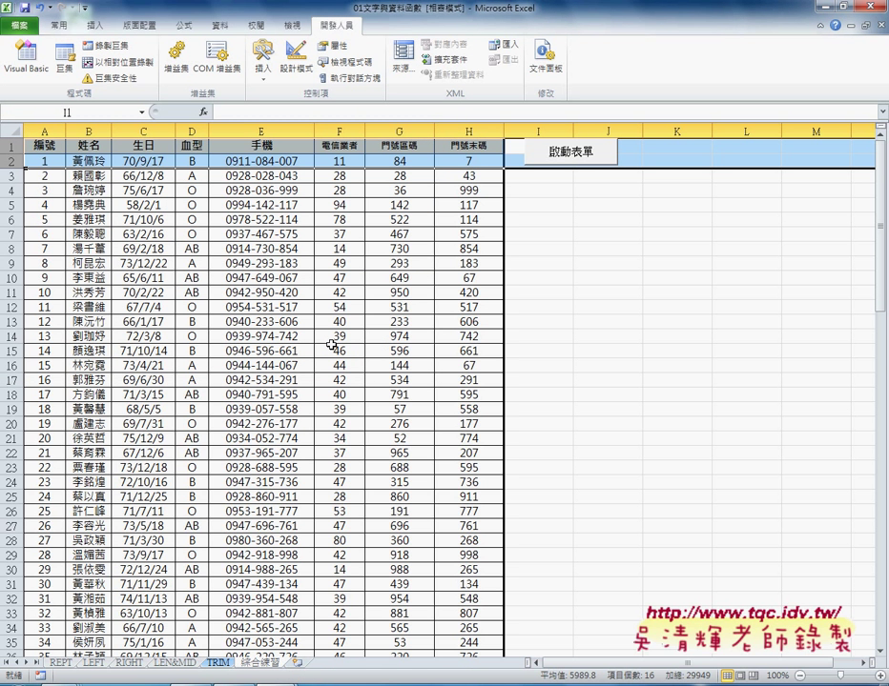
# - Minimize Excel, close the Downloads window, and launch Access 2010 from Start > Microsoft Office
pyautogui.click(818, 10)
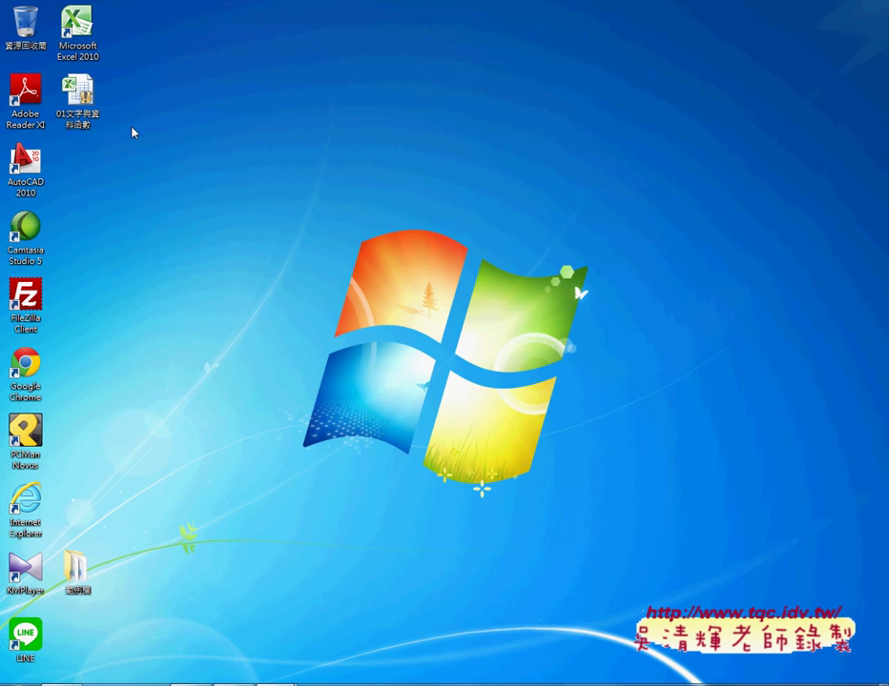
pyautogui.click(79, 95)
pyautogui.click(19, 682)
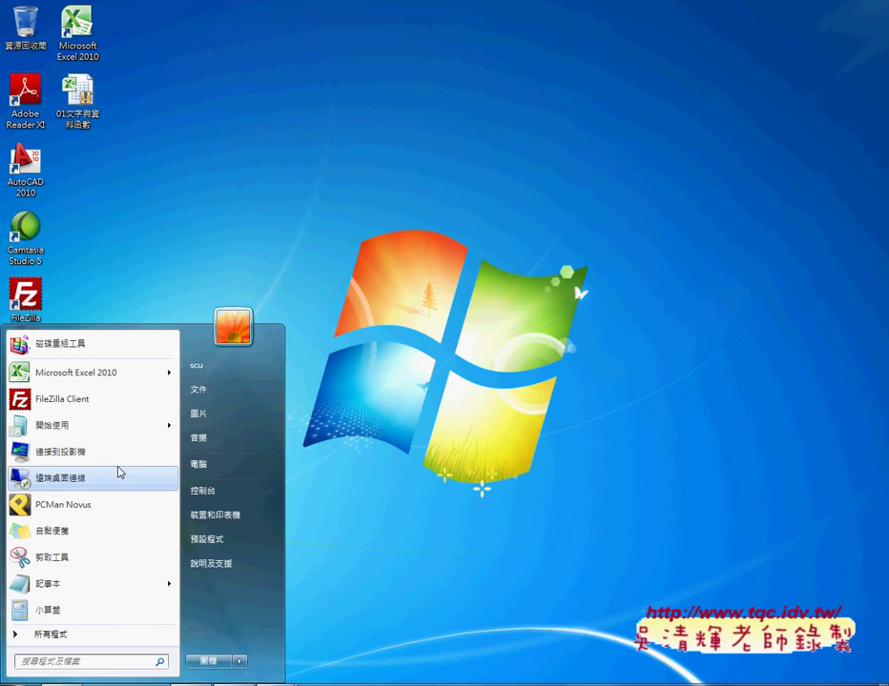
pyautogui.click(113, 636)
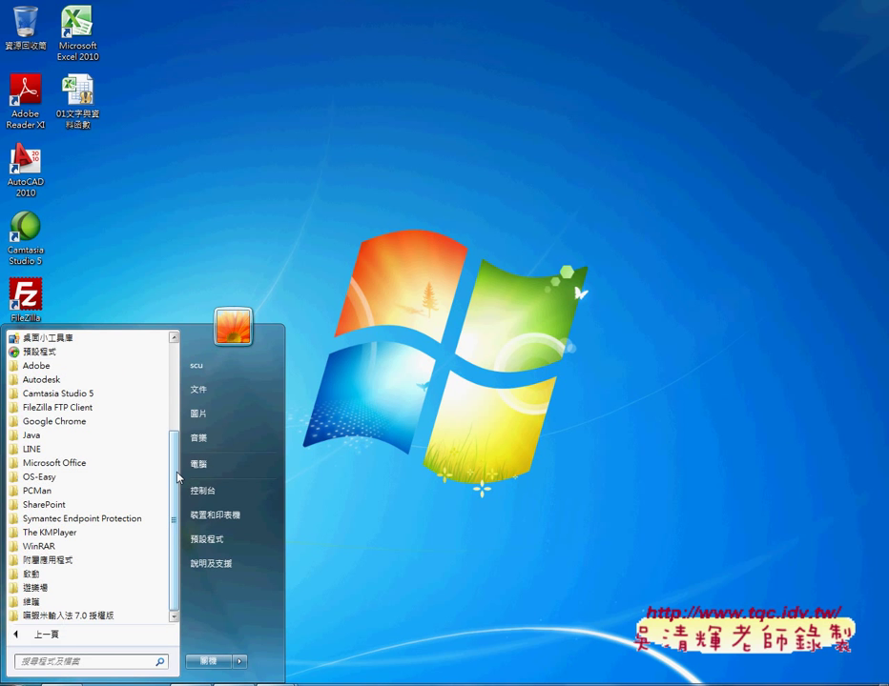
pyautogui.scroll(1, 177, 460)
pyautogui.scroll(-1, 177, 460)
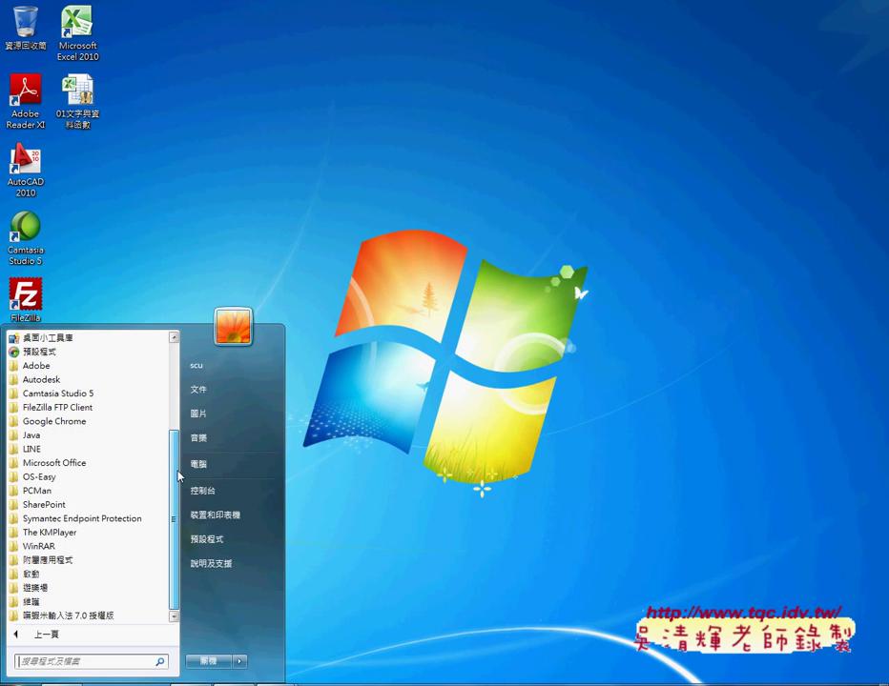
pyautogui.click(96, 463)
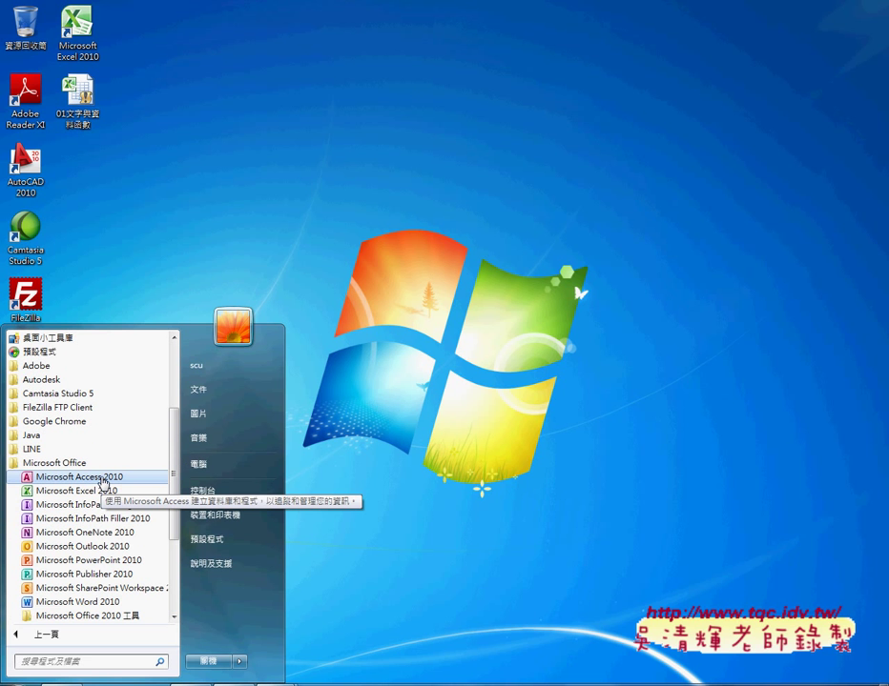
pyautogui.click(103, 480)
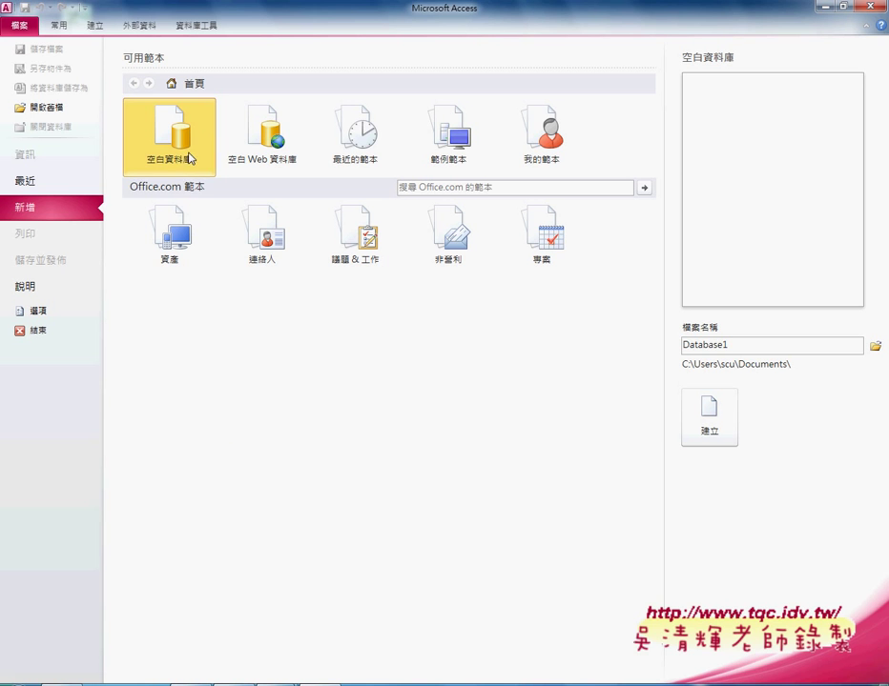
# - Replace the default Database1 file name with 會員
pyautogui.doubleClick(724, 348)
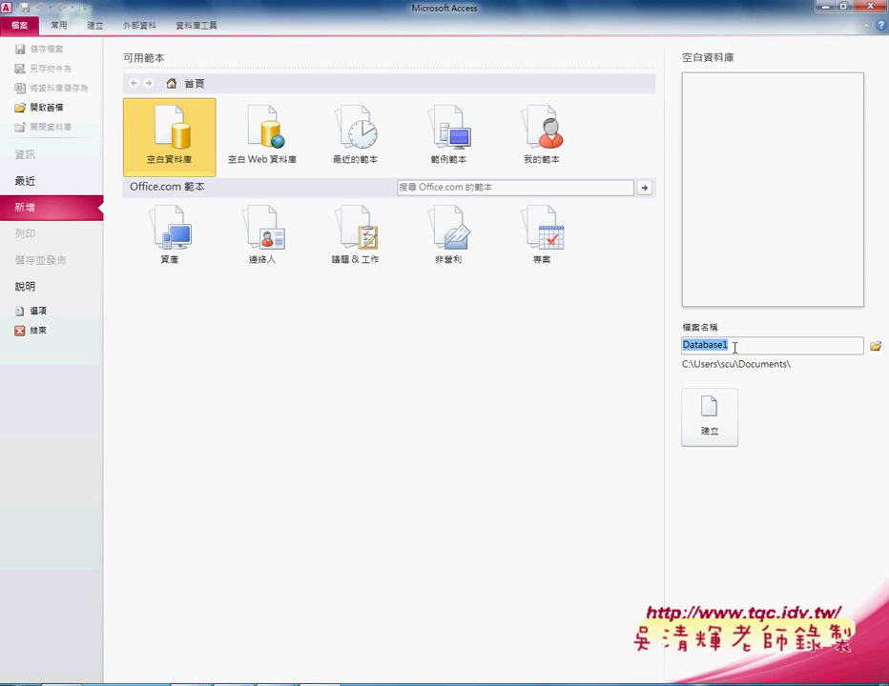
pyautogui.click(726, 347)
pyautogui.moveTo(727, 347); pyautogui.dragTo(672, 349)
pyautogui.write('期')
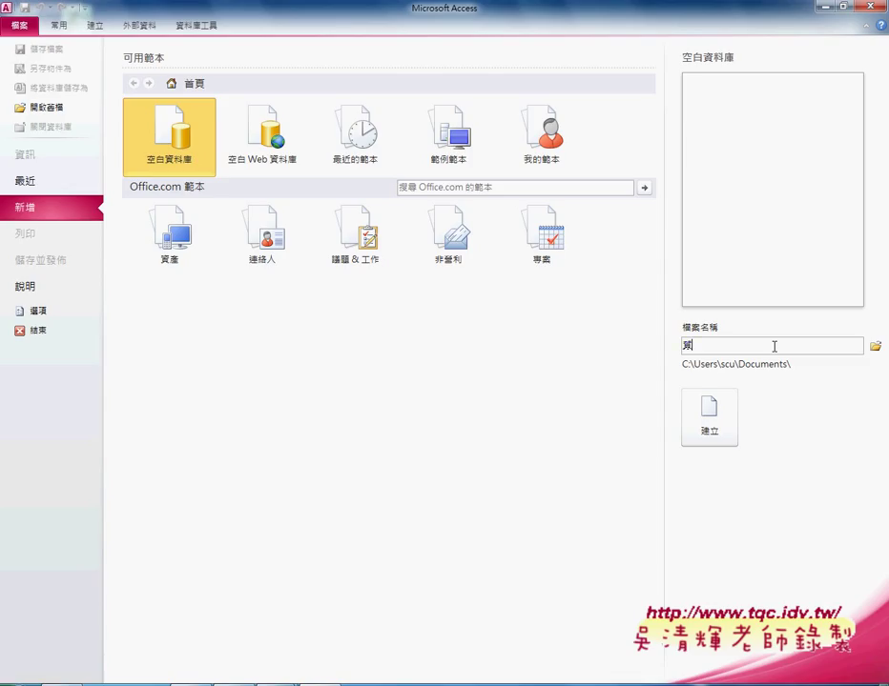
pyautogui.write('末')
pyautogui.write('ㄏㄨㄟ員')
pyautogui.press('Return')
# - Set the save location to the Desktop and create the blank database 會員.accdb
pyautogui.click(872, 348)
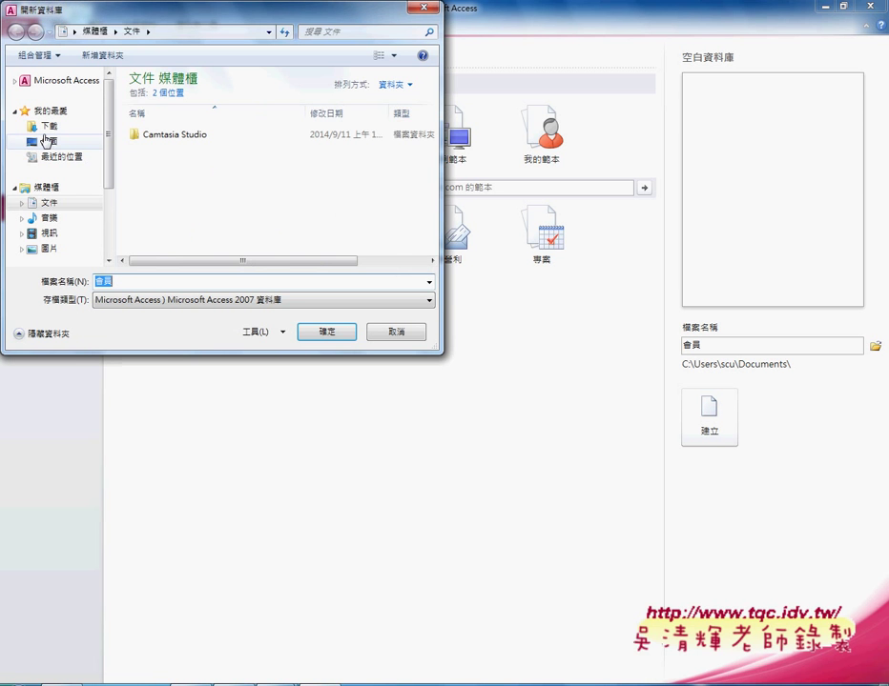
pyautogui.click(45, 143)
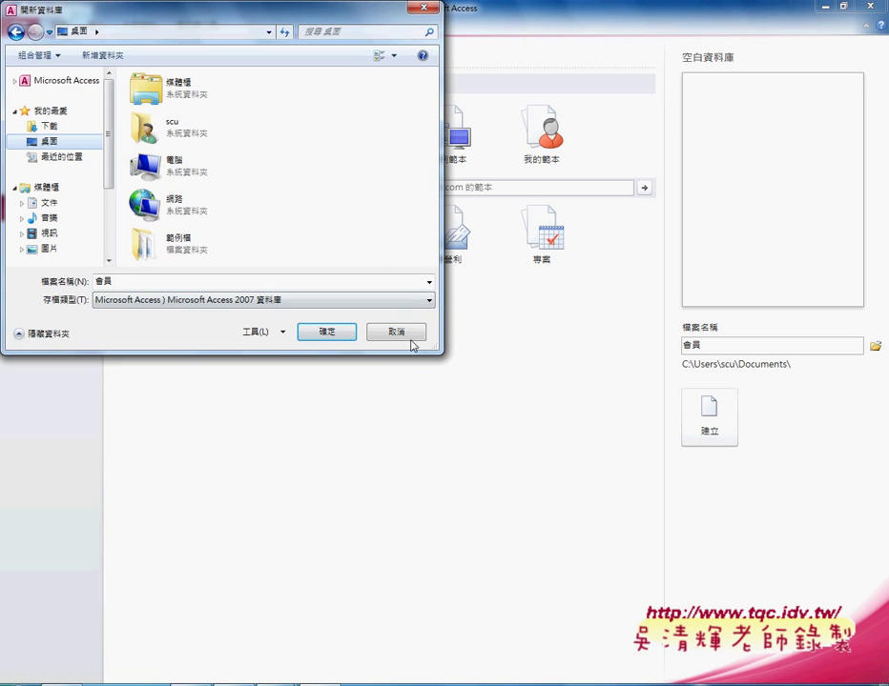
pyautogui.moveTo(439, 353); pyautogui.dragTo(529, 442)
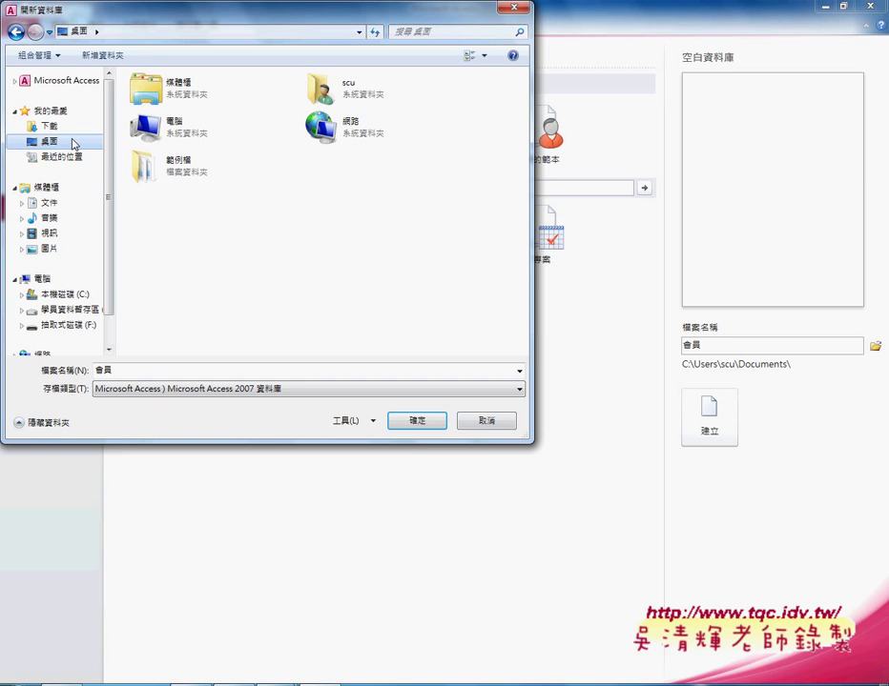
pyautogui.click(424, 422)
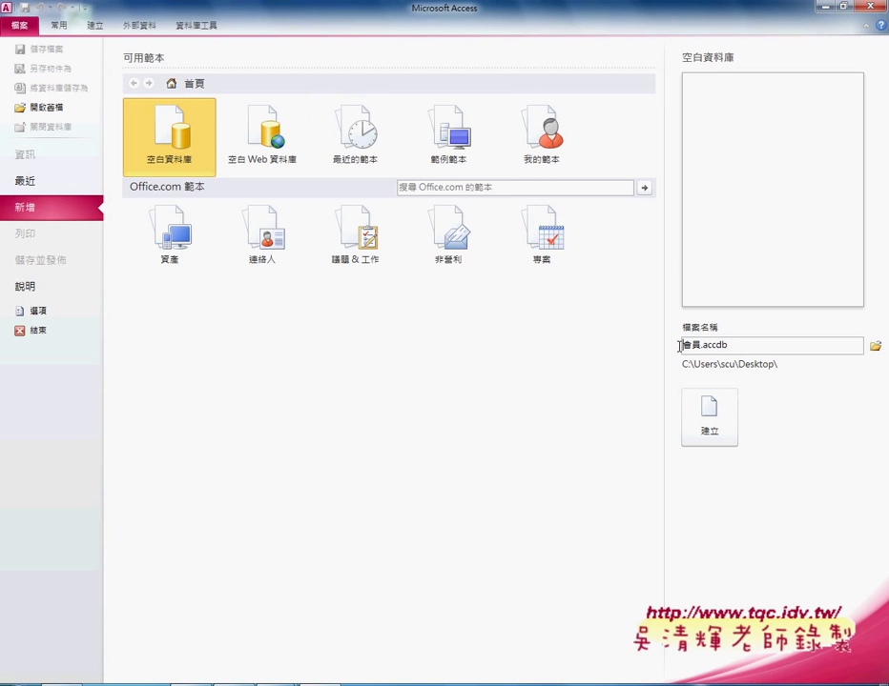
pyautogui.moveTo(682, 344); pyautogui.dragTo(730, 345)
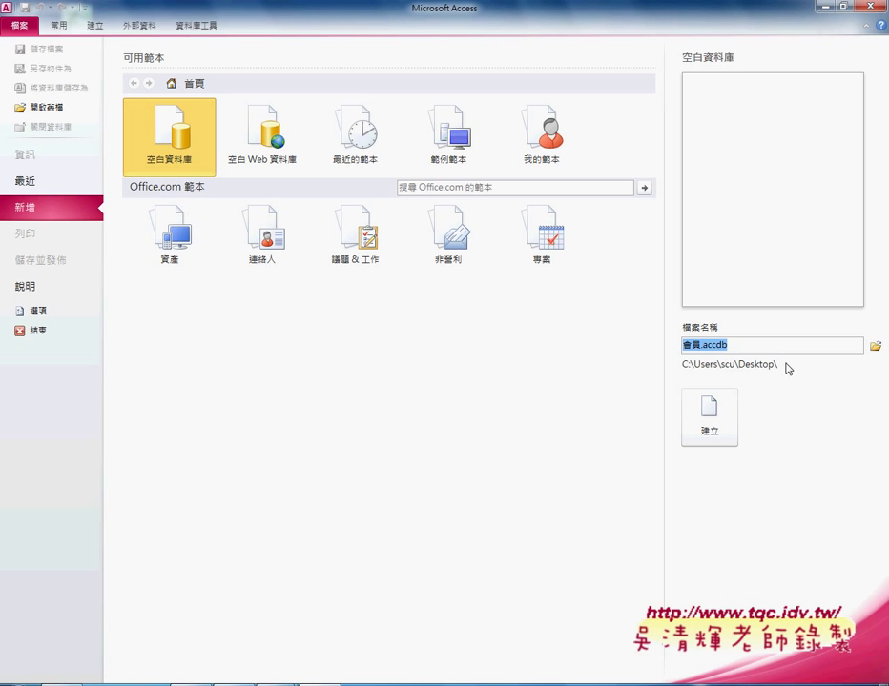
pyautogui.click(721, 421)
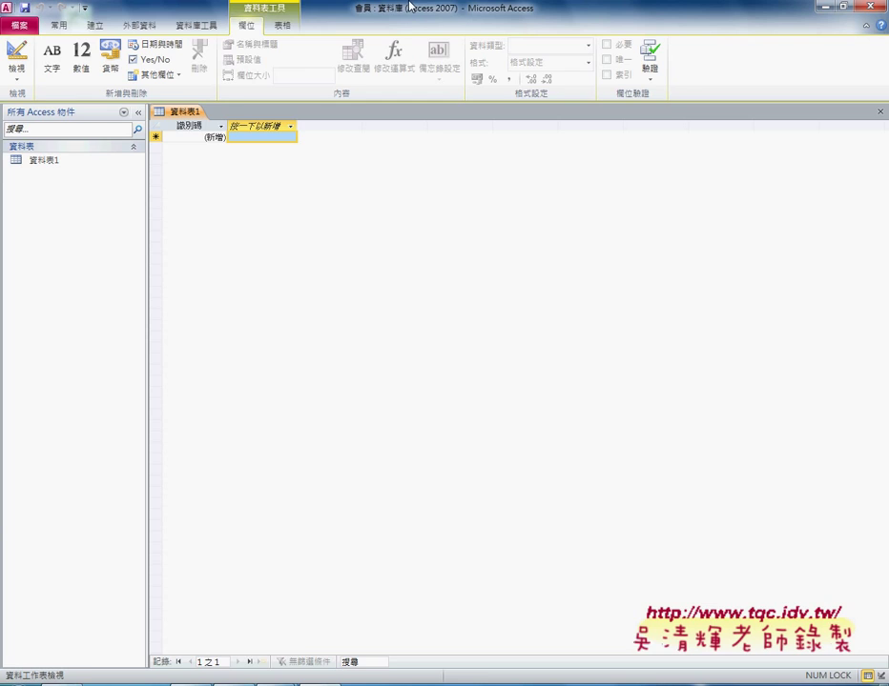
# - Restore and move the Access window, trying to drag the Excel workbook into it
pyautogui.doubleClick(298, 5)
pyautogui.moveTo(384, 50); pyautogui.dragTo(542, 85)
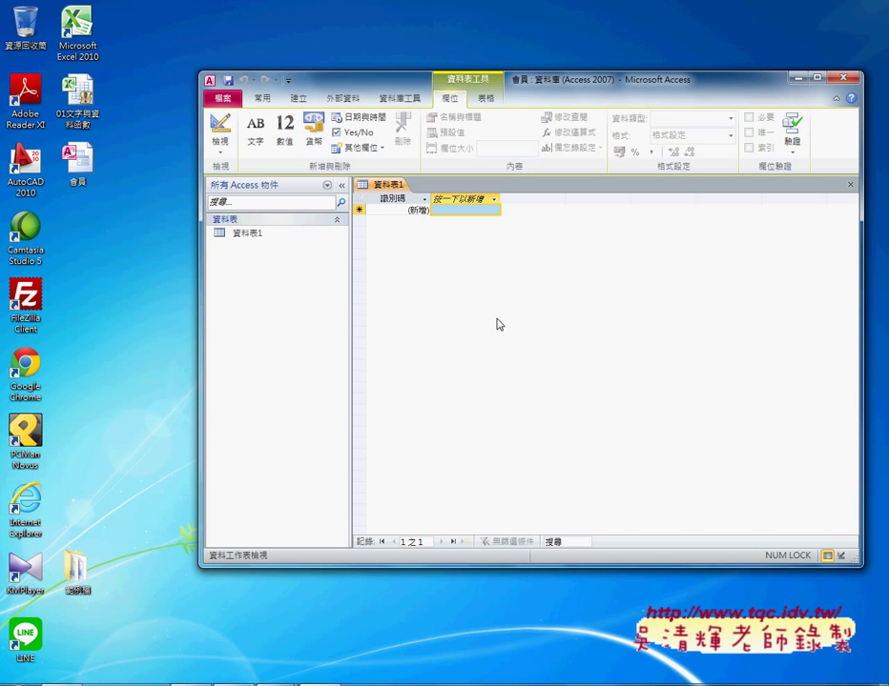
pyautogui.moveTo(77, 160); pyautogui.dragTo(467, 262)
pyautogui.moveTo(467, 262)
pyautogui.mouseDown()
pyautogui.moveTo(159, 114)
pyautogui.moveTo(72, 103)
pyautogui.mouseUp()
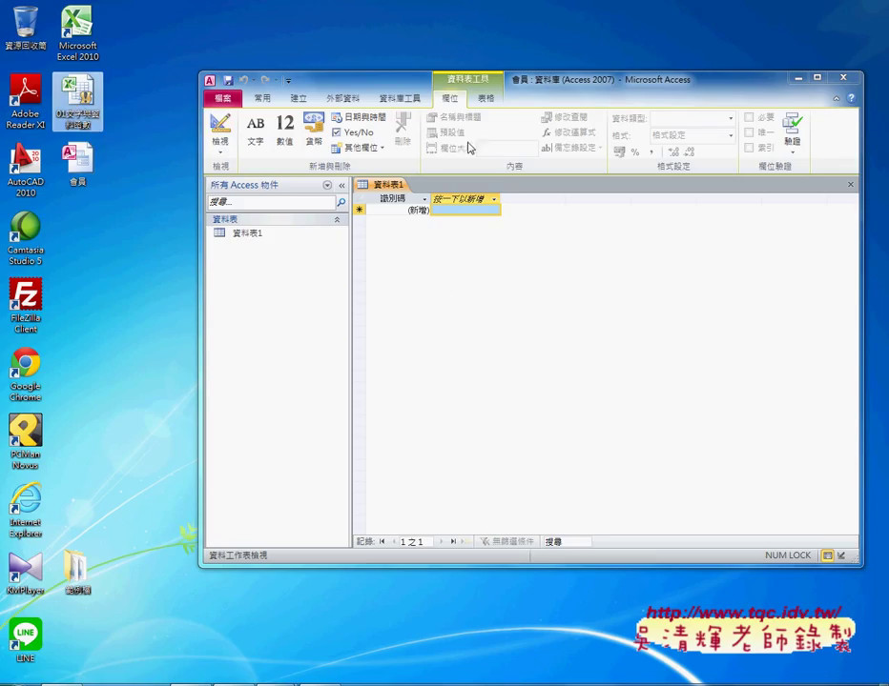
pyautogui.click(340, 106)
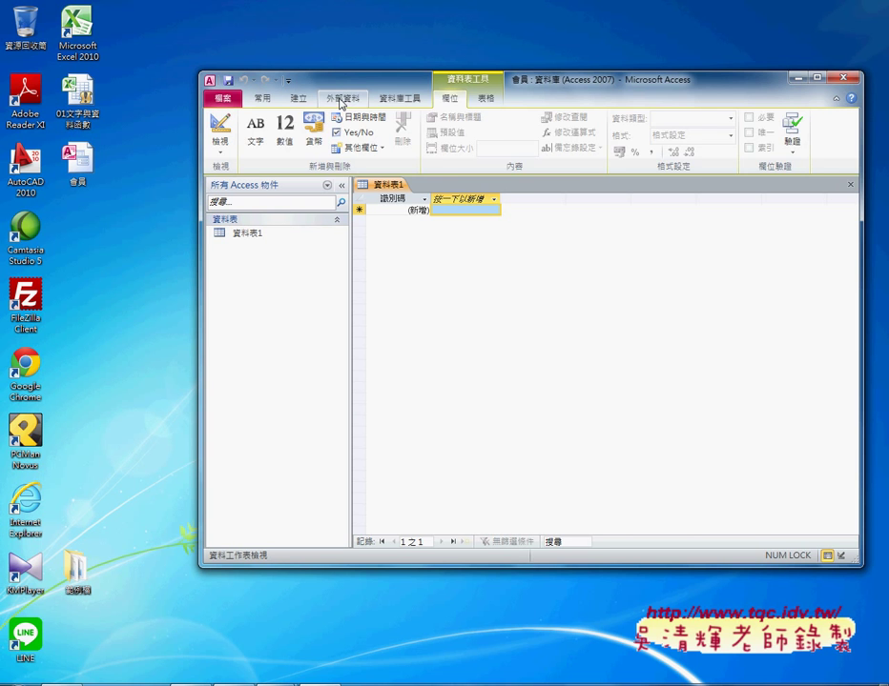
# - Import from Excel: choose Desktop\01文字與資料函數.xlsm and import into a new table
pyautogui.click(341, 101)
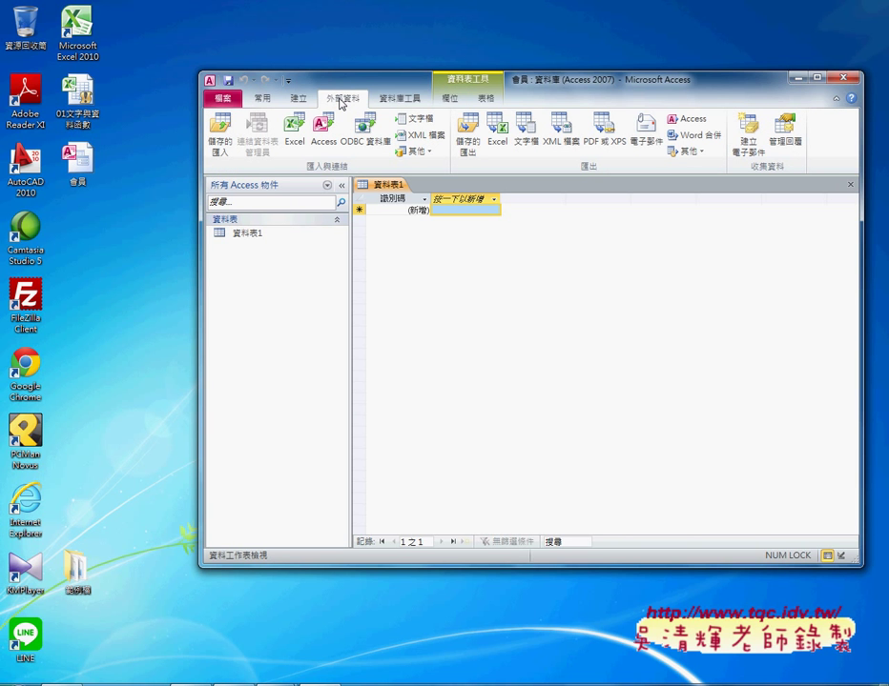
pyautogui.click(296, 140)
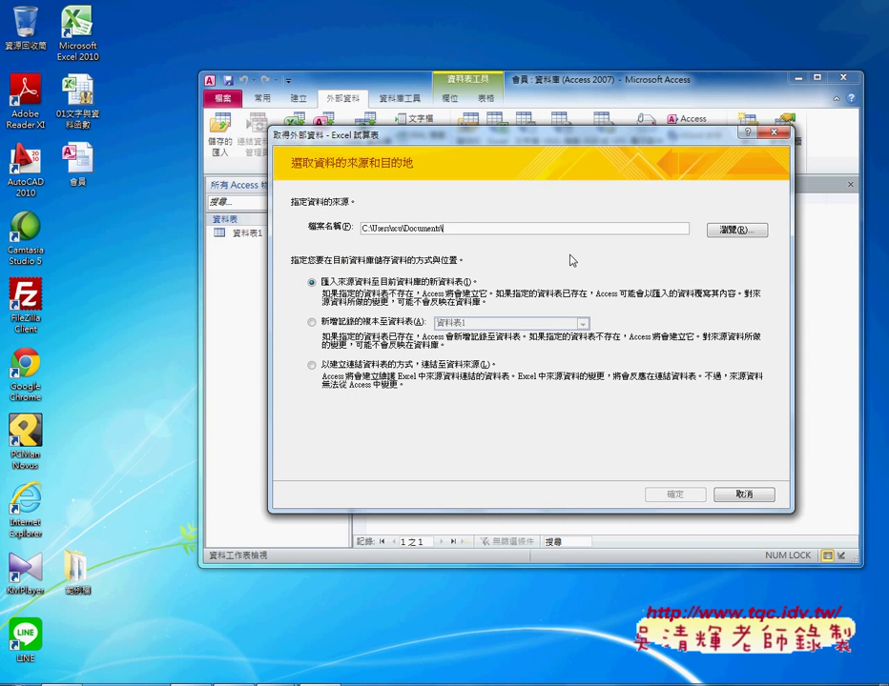
pyautogui.click(738, 231)
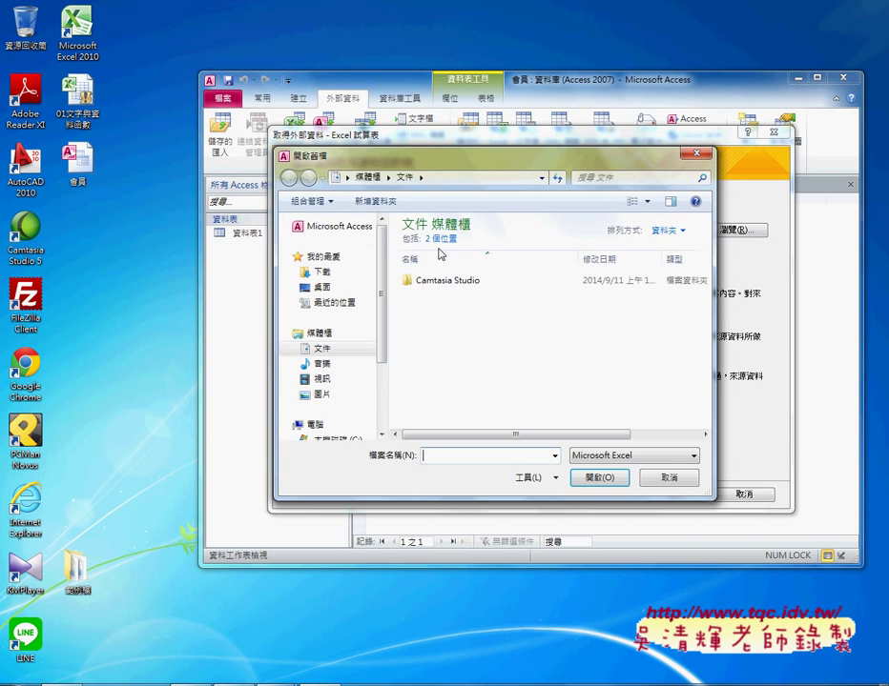
pyautogui.click(324, 287)
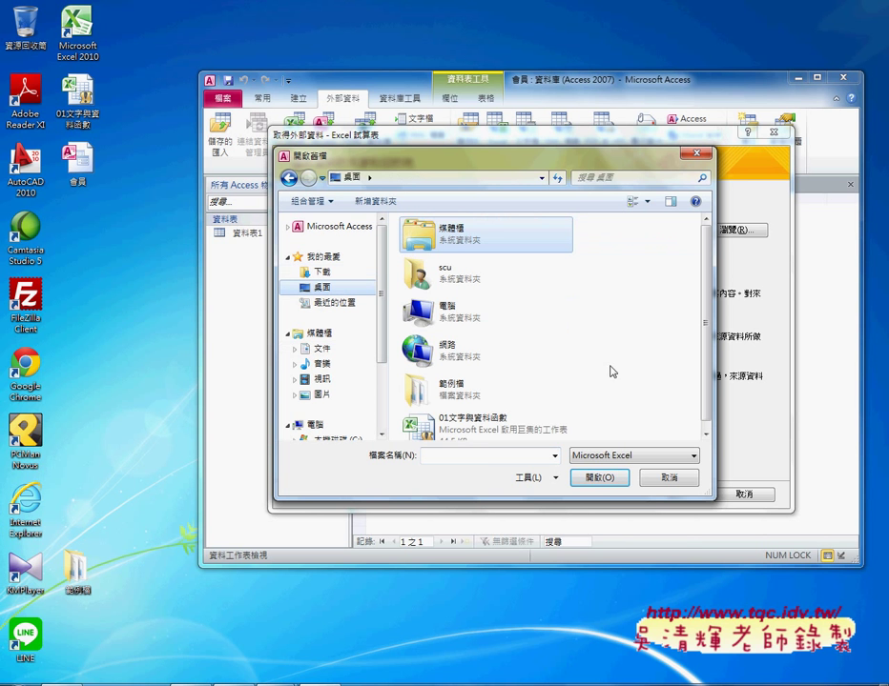
pyautogui.click(440, 425)
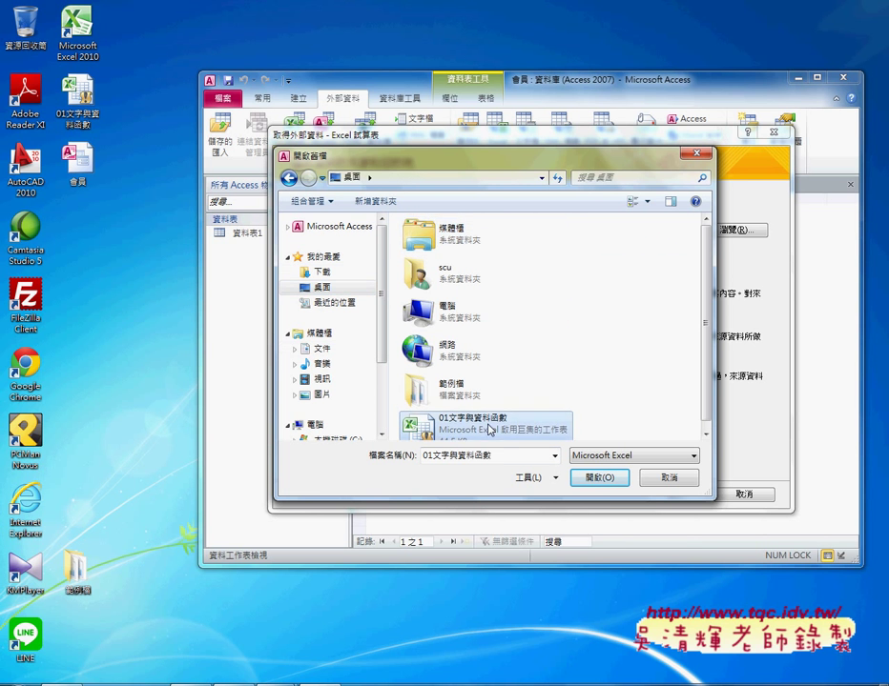
pyautogui.click(609, 481)
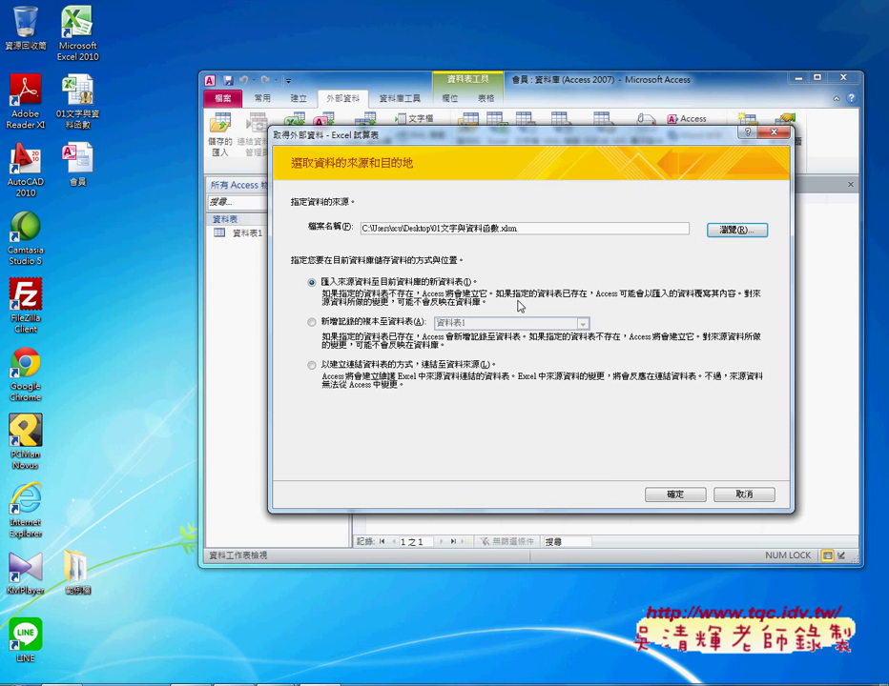
pyautogui.click(683, 495)
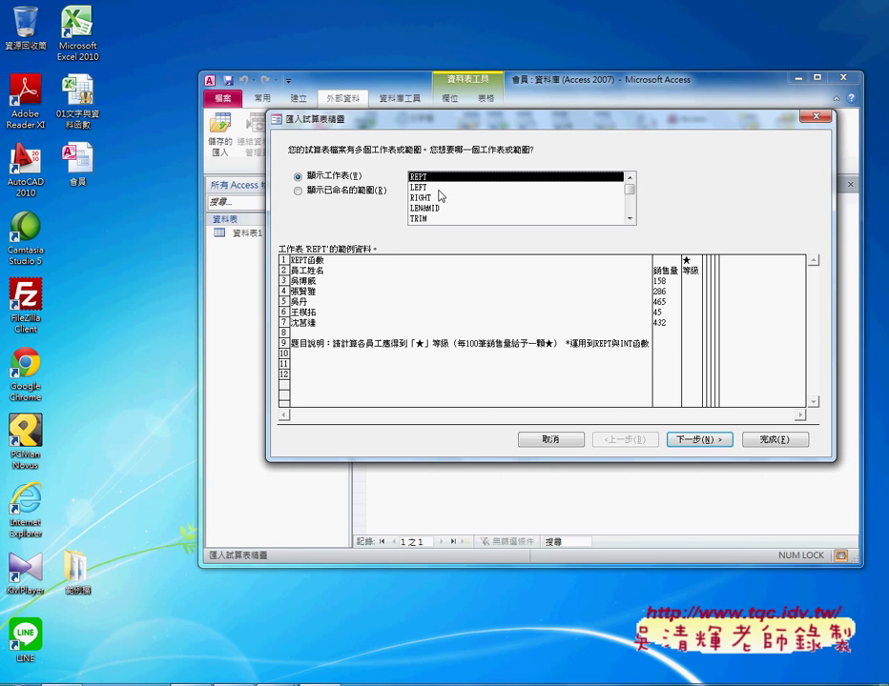
# - Select the 綜合練習 worksheet as the import source and advance the wizard
pyautogui.click(631, 203)
pyautogui.moveTo(632, 203); pyautogui.dragTo(633, 207)
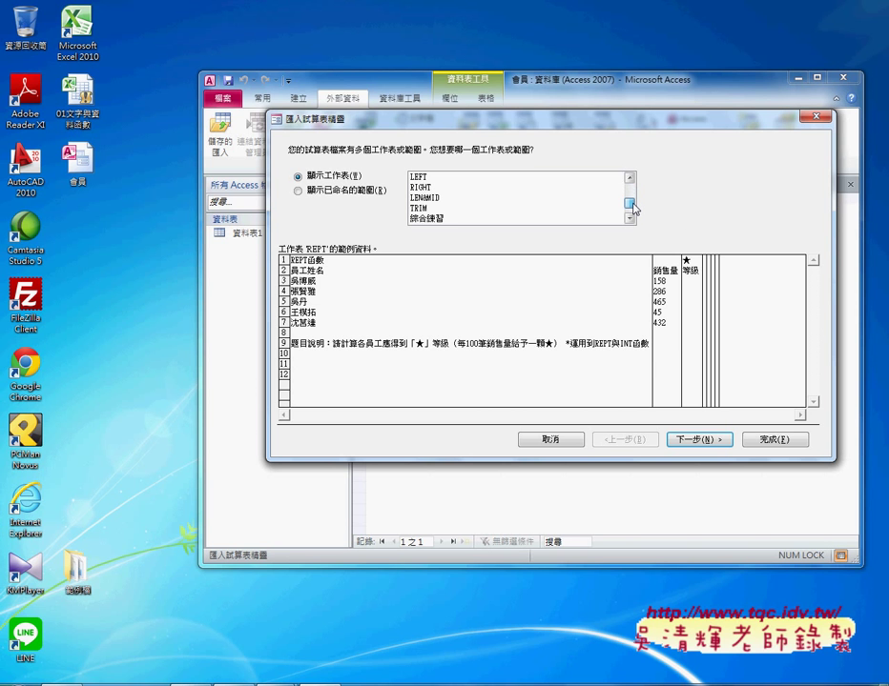
pyautogui.click(434, 218)
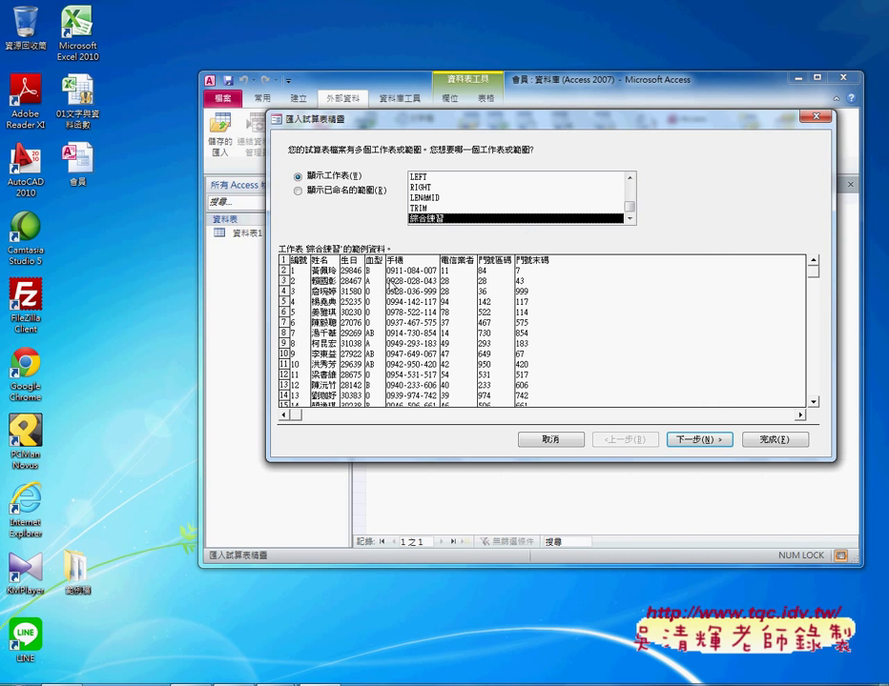
pyautogui.click(705, 441)
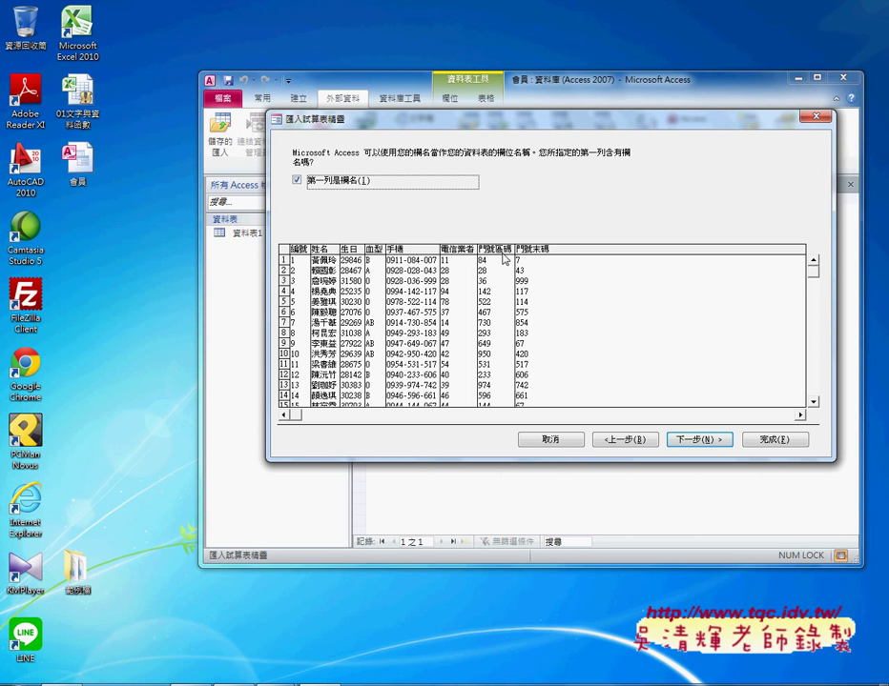
# - Keep 'First Row Contains Column Headings' checked and advance to field options
pyautogui.click(311, 181)
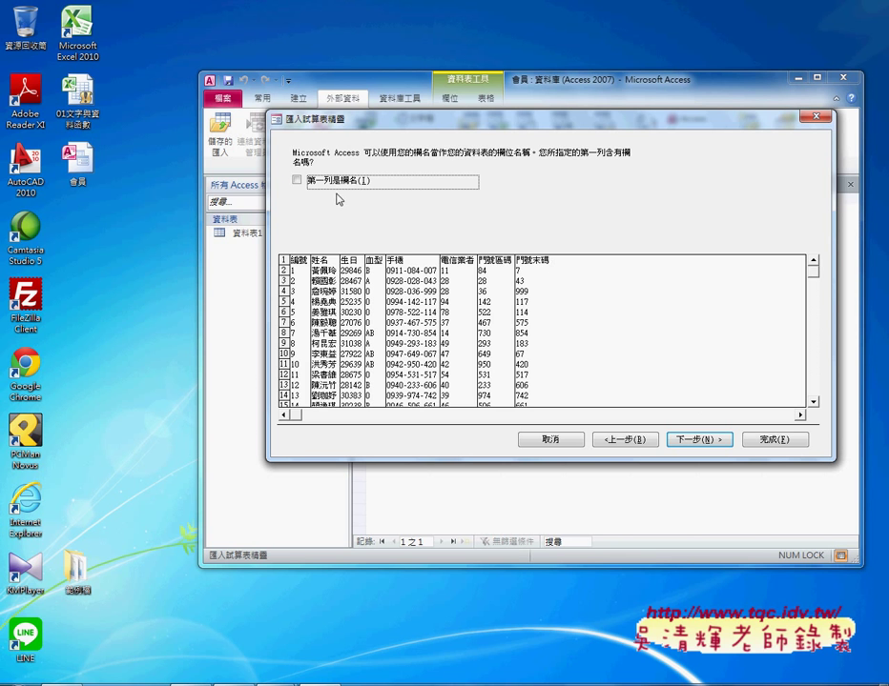
pyautogui.click(296, 180)
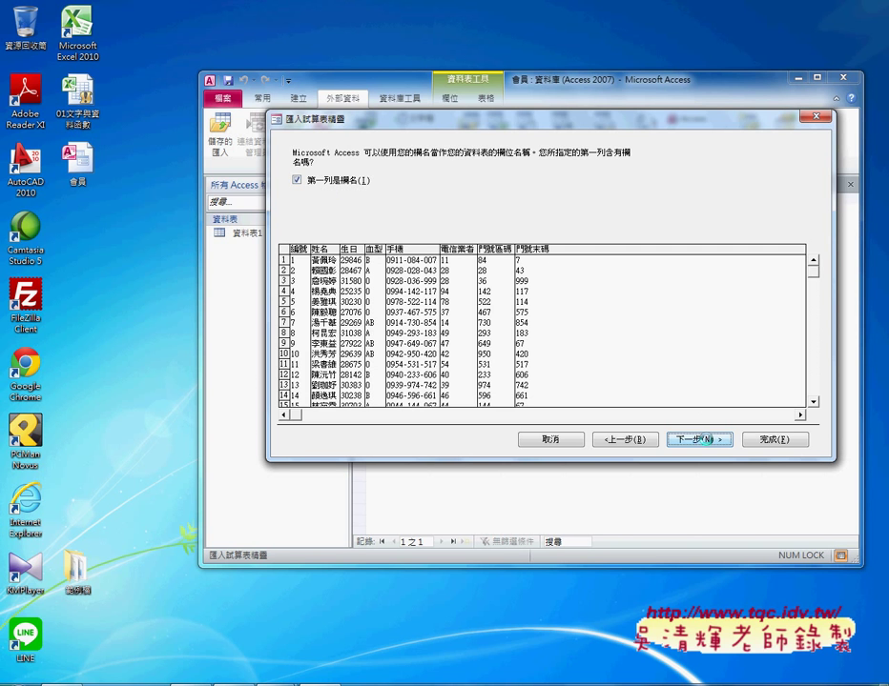
pyautogui.click(705, 441)
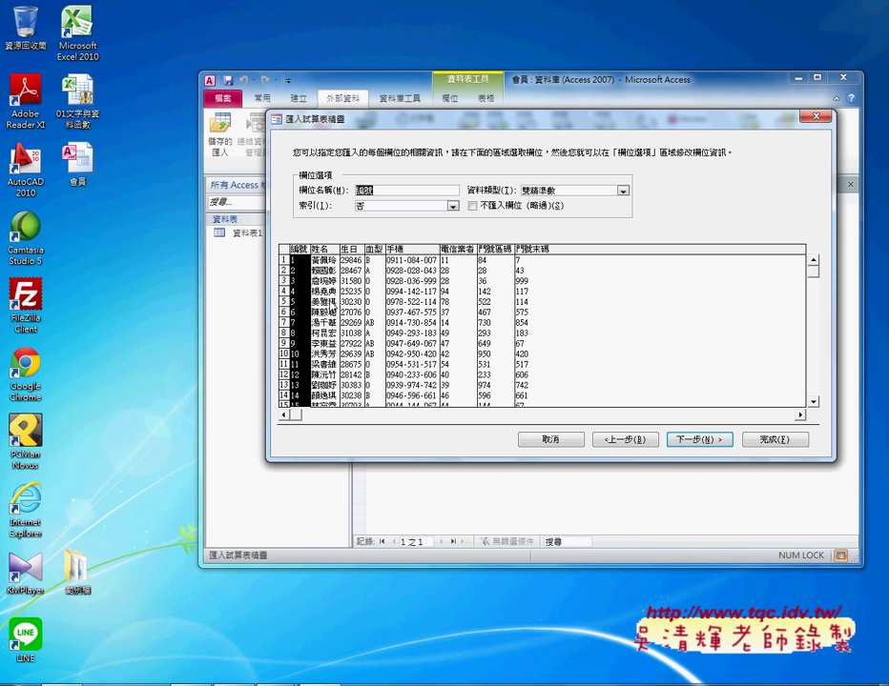
# - Review the 姓名 and 生日 field options, then set 編號 to 長整數
pyautogui.click(320, 303)
pyautogui.click(303, 307)
pyautogui.click(355, 316)
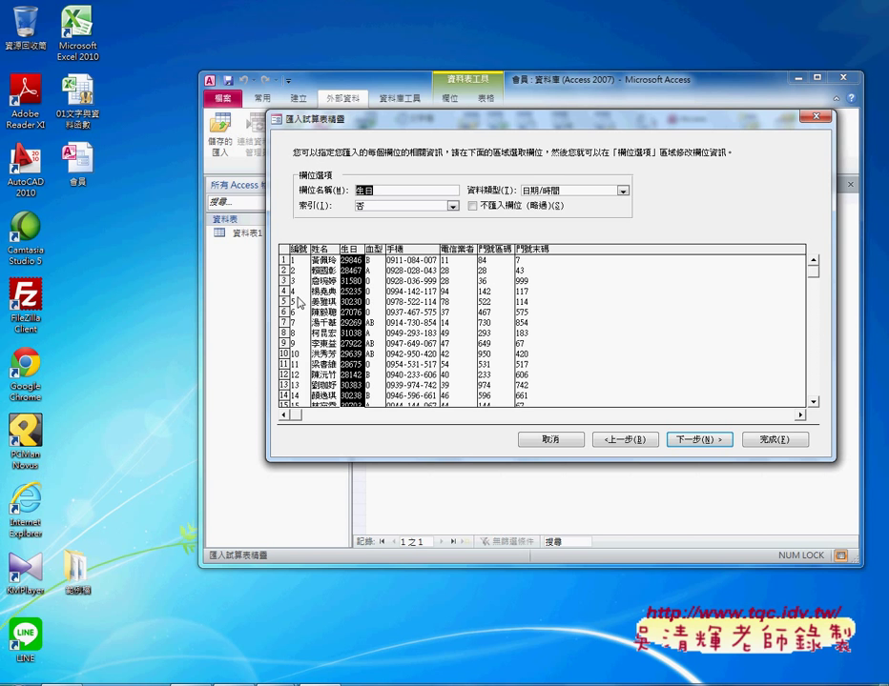
pyautogui.click(300, 303)
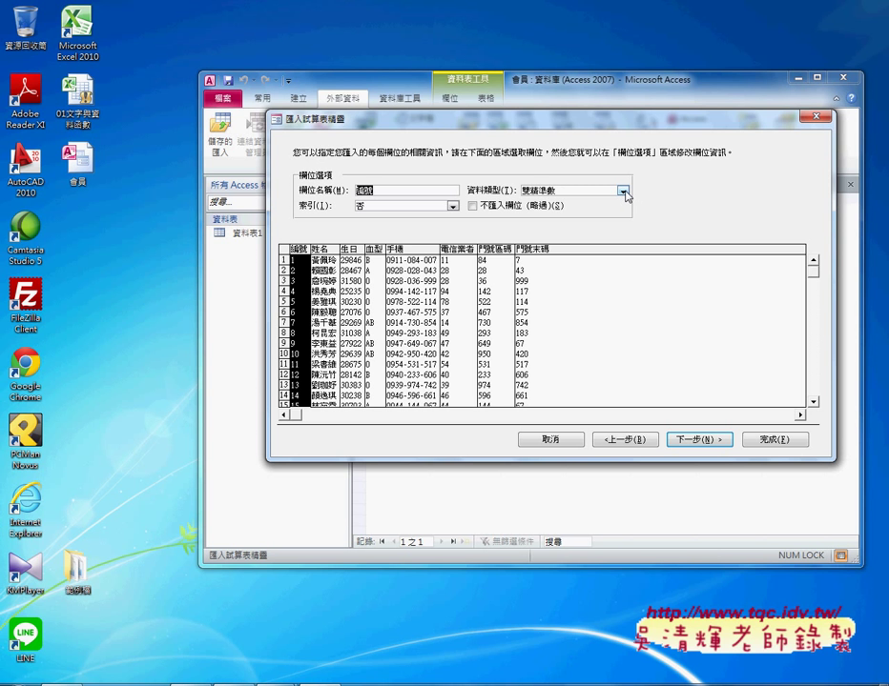
pyautogui.click(624, 191)
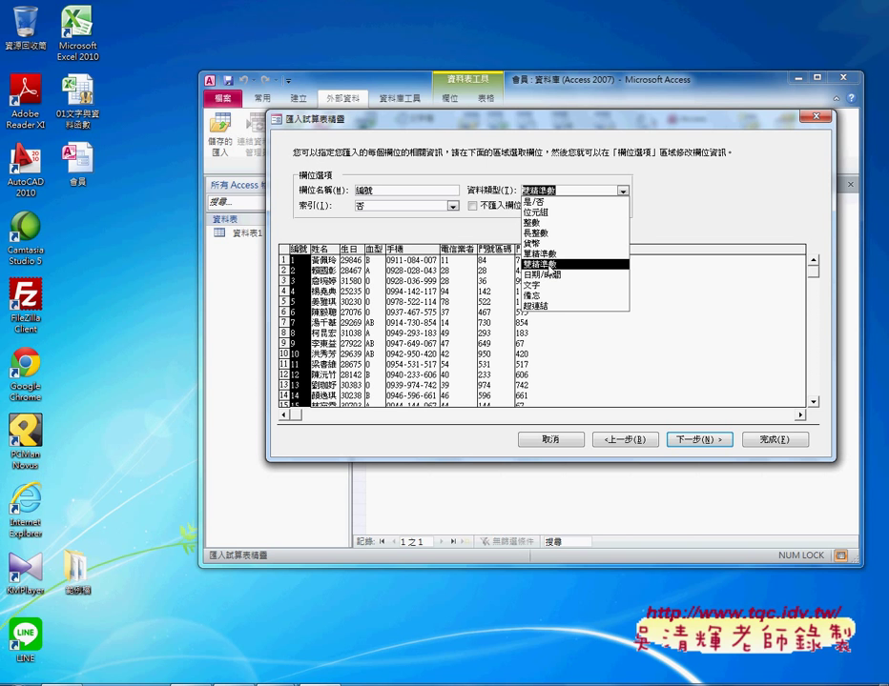
pyautogui.click(552, 234)
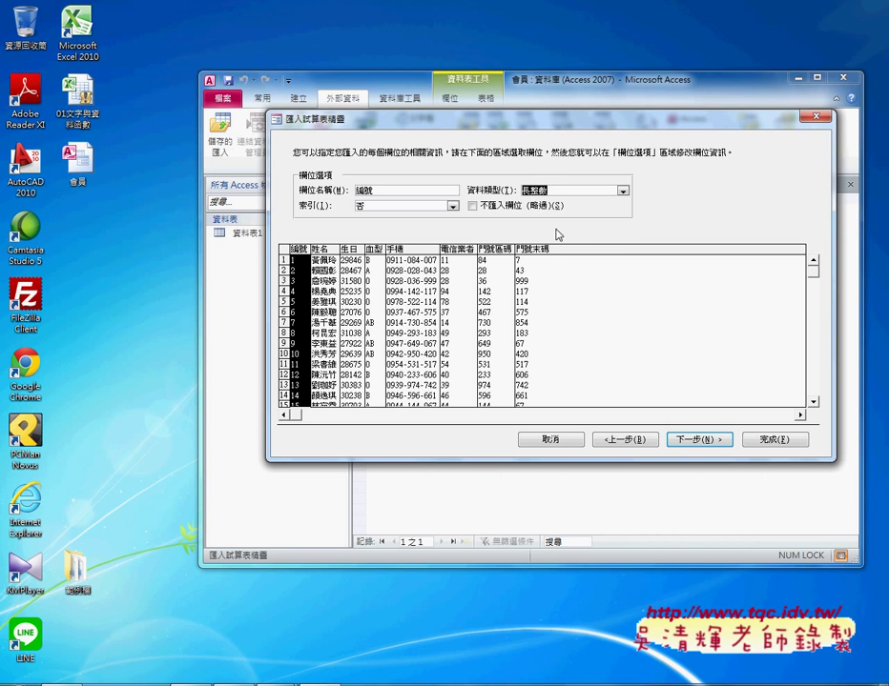
pyautogui.click(623, 191)
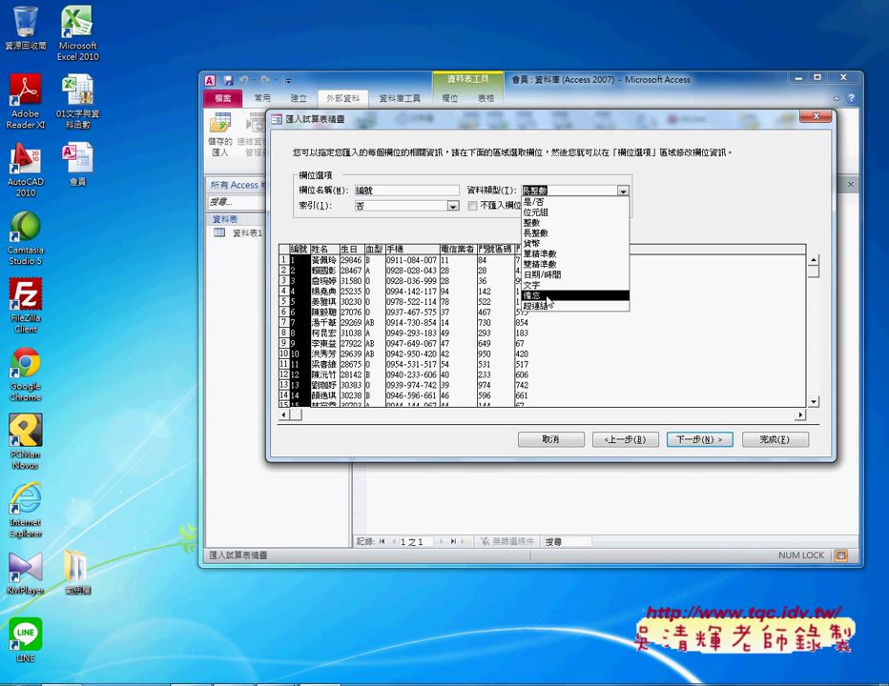
pyautogui.click(676, 225)
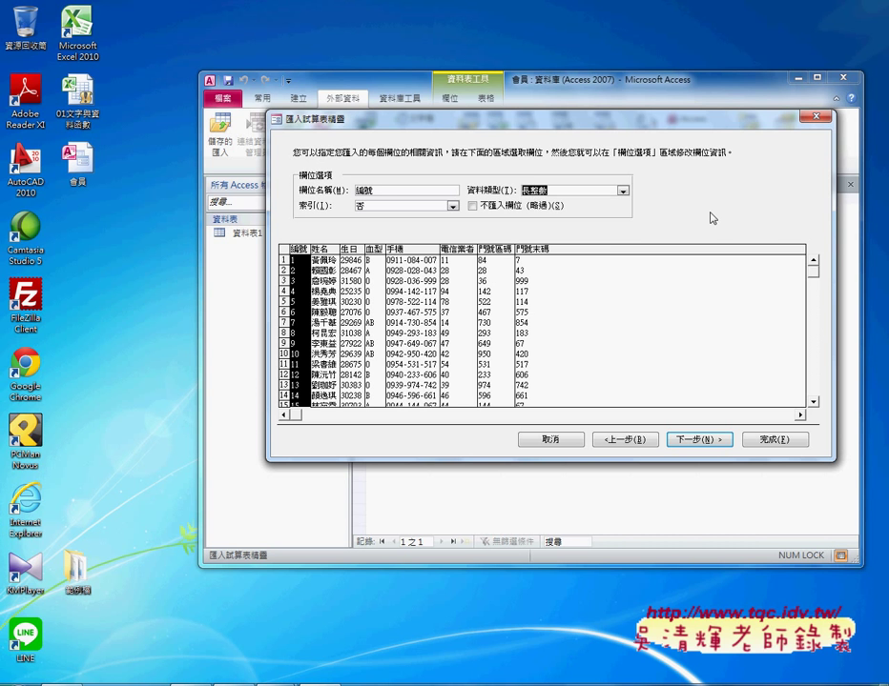
# - Set 門號末碼, 門號區碼 and 電信業者 to 長整數 and advance to the primary key step
pyautogui.click(536, 281)
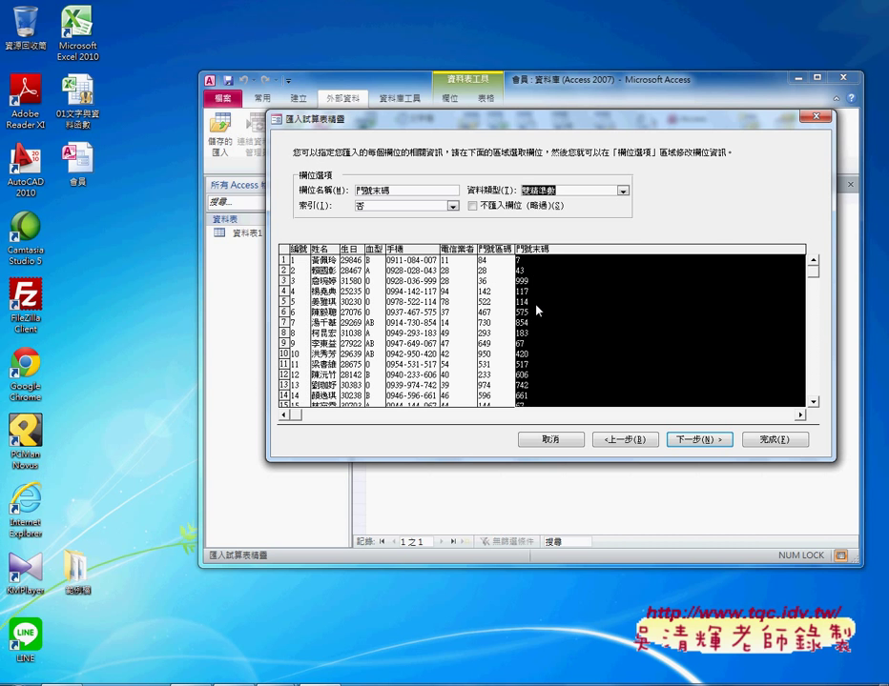
pyautogui.click(622, 191)
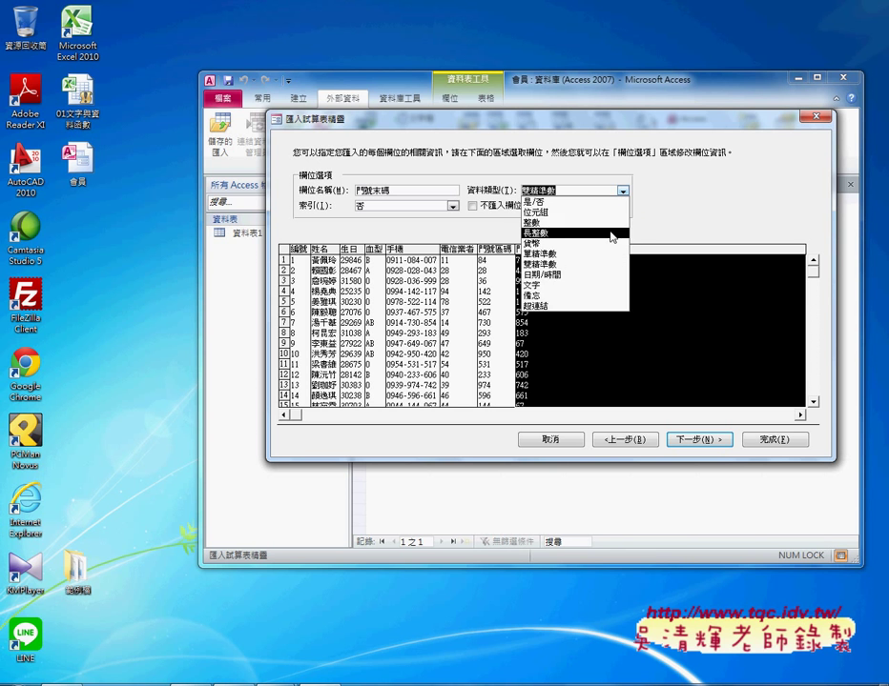
pyautogui.click(615, 232)
pyautogui.click(496, 292)
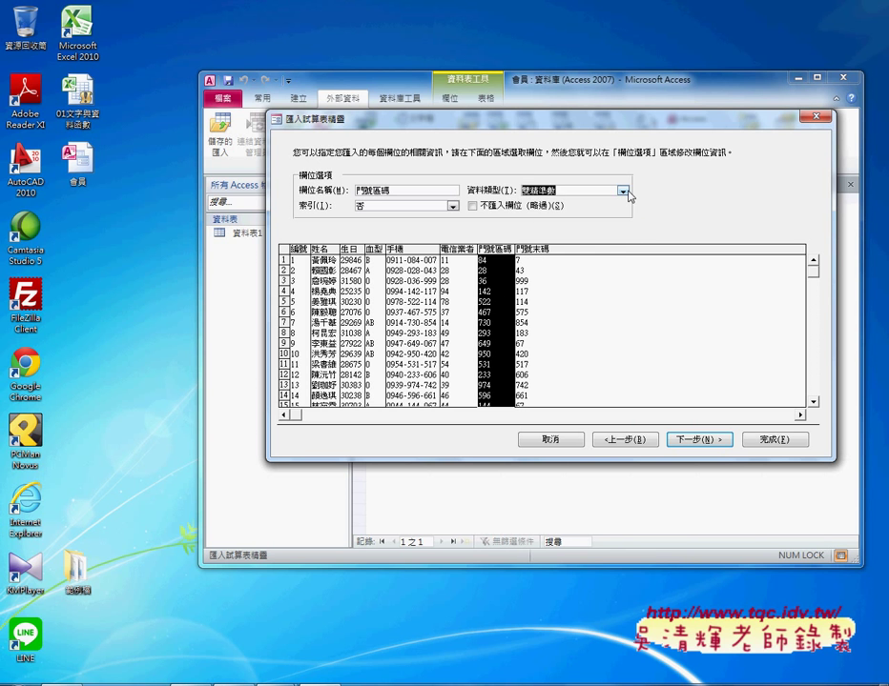
pyautogui.click(622, 191)
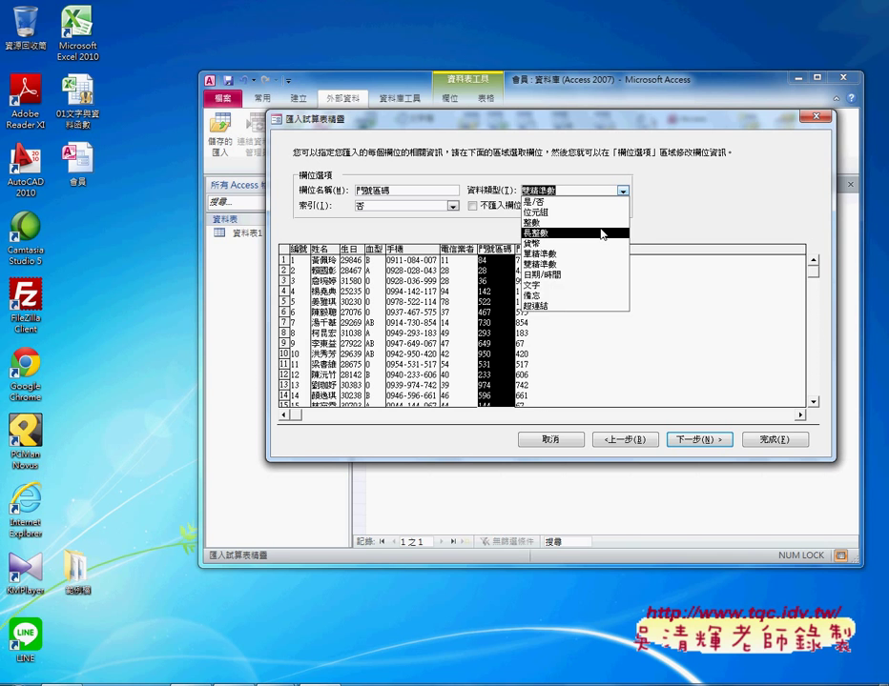
pyautogui.click(603, 232)
pyautogui.click(461, 282)
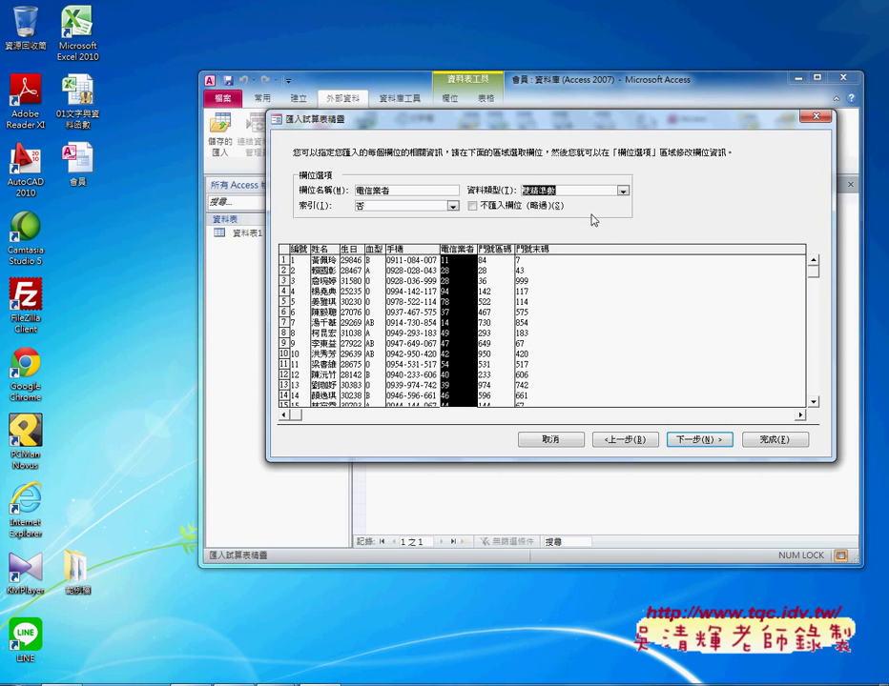
pyautogui.click(622, 190)
pyautogui.click(603, 233)
pyautogui.click(717, 440)
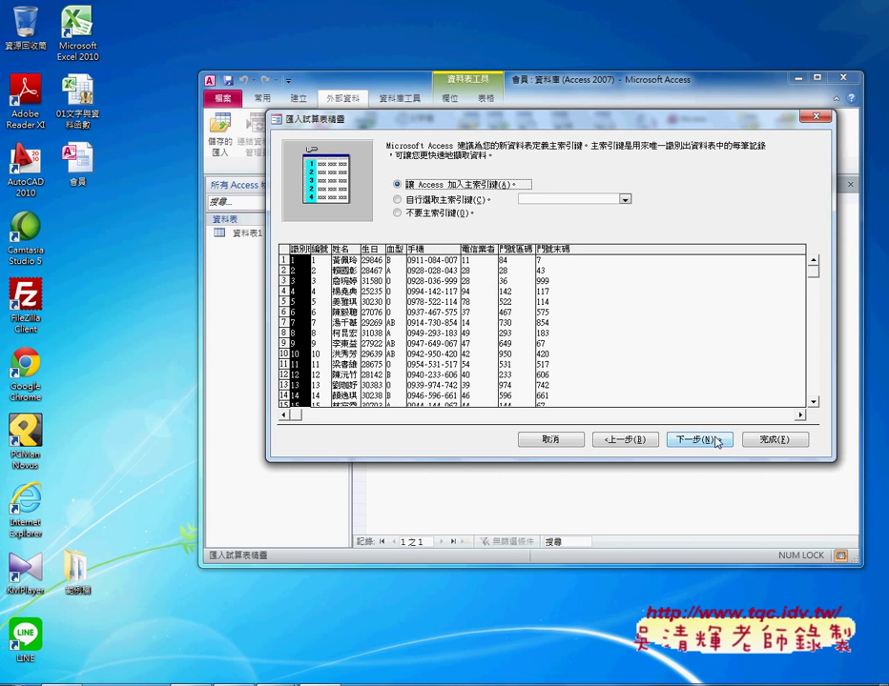
# - Choose 不要主索引鍵 (no primary key) and go to the final wizard page
pyautogui.click(444, 215)
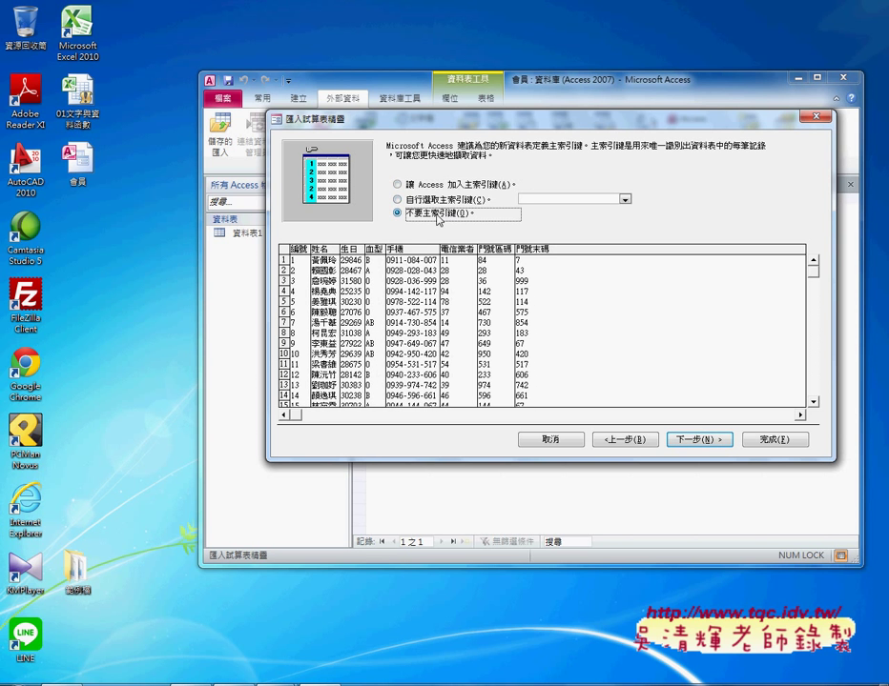
pyautogui.click(720, 440)
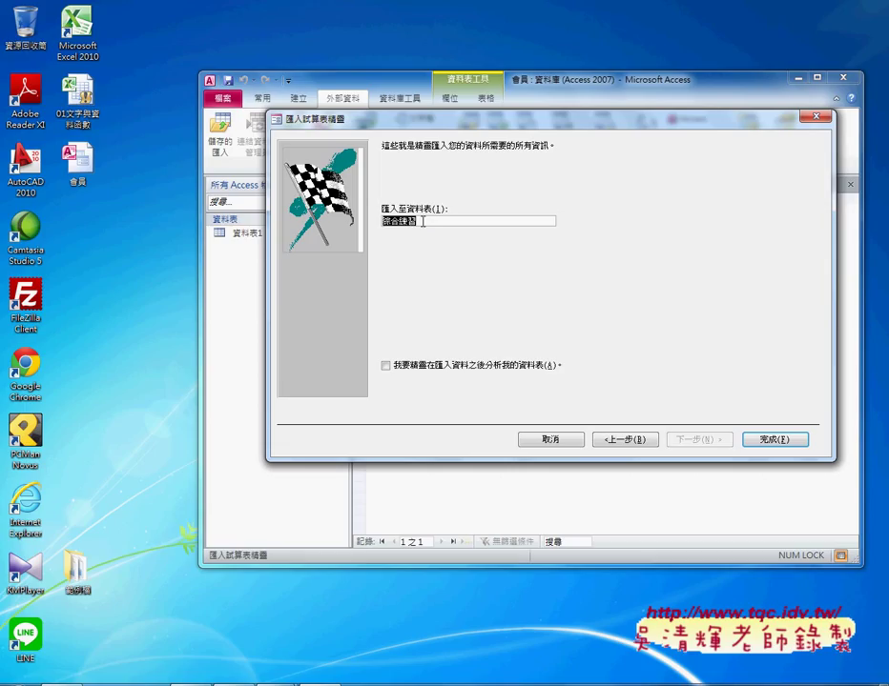
# - Name the destination table 會員 and finish the import
pyautogui.write('ㄏㄨㄟ')
pyautogui.write('4')
pyautogui.write('ㄩㄢ6')
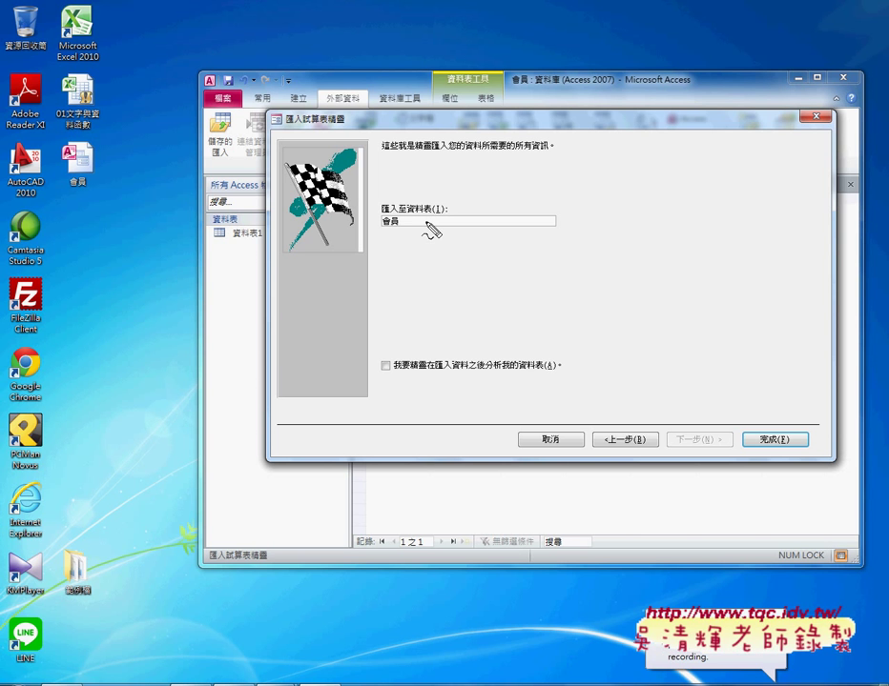
pyautogui.moveTo(76, 145); pyautogui.dragTo(72, 149)
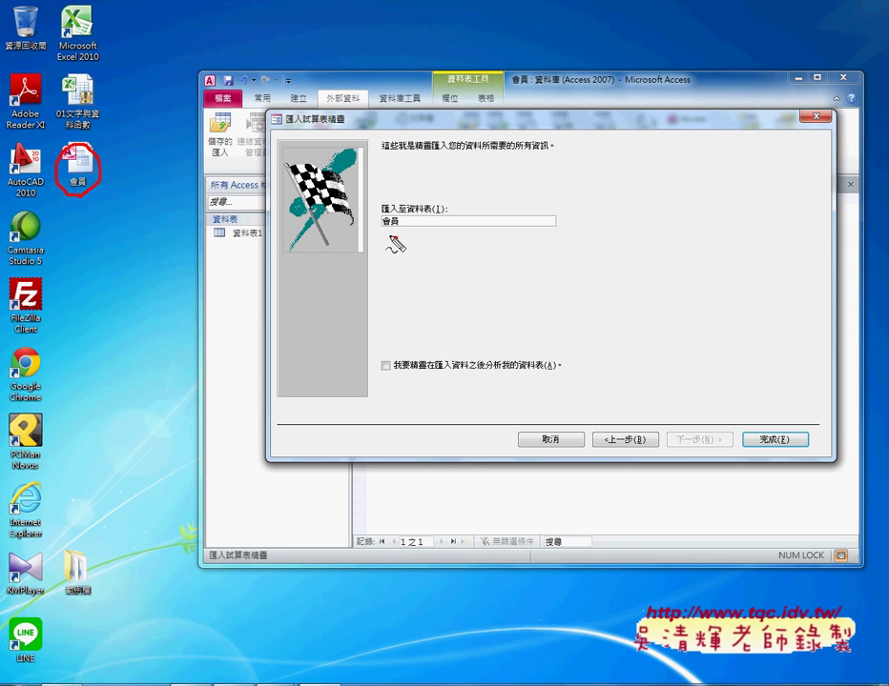
pyautogui.moveTo(398, 216)
pyautogui.mouseDown()
pyautogui.moveTo(400, 234)
pyautogui.moveTo(434, 213)
pyautogui.mouseUp()
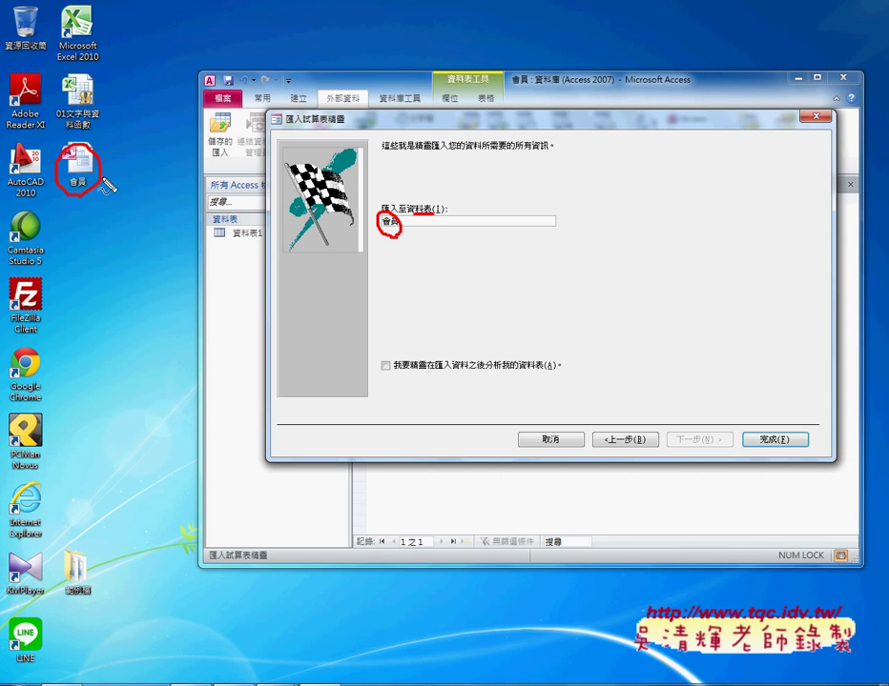
pyautogui.moveTo(92, 177); pyautogui.dragTo(361, 229)
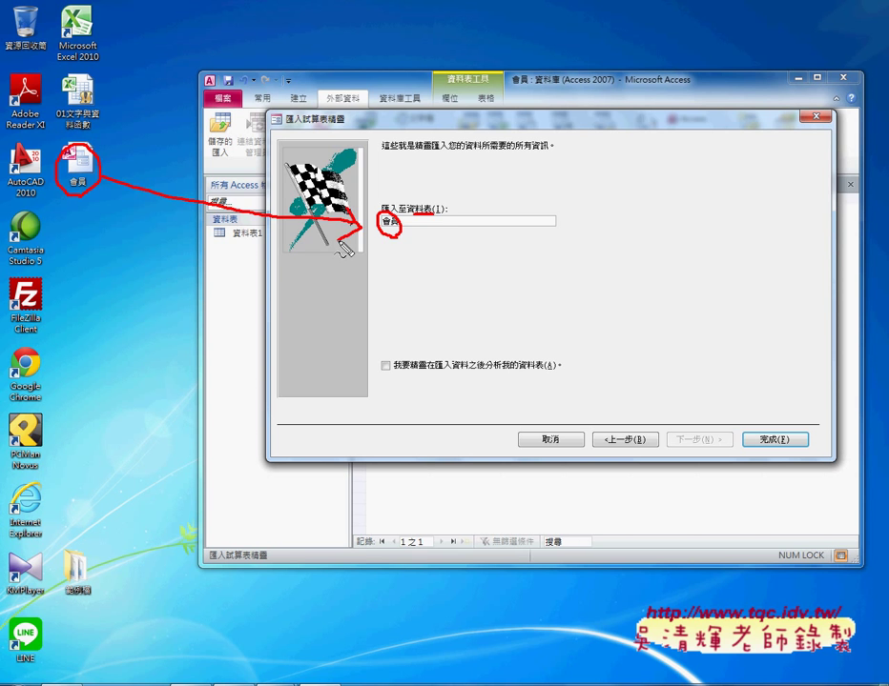
pyautogui.press('Escape')
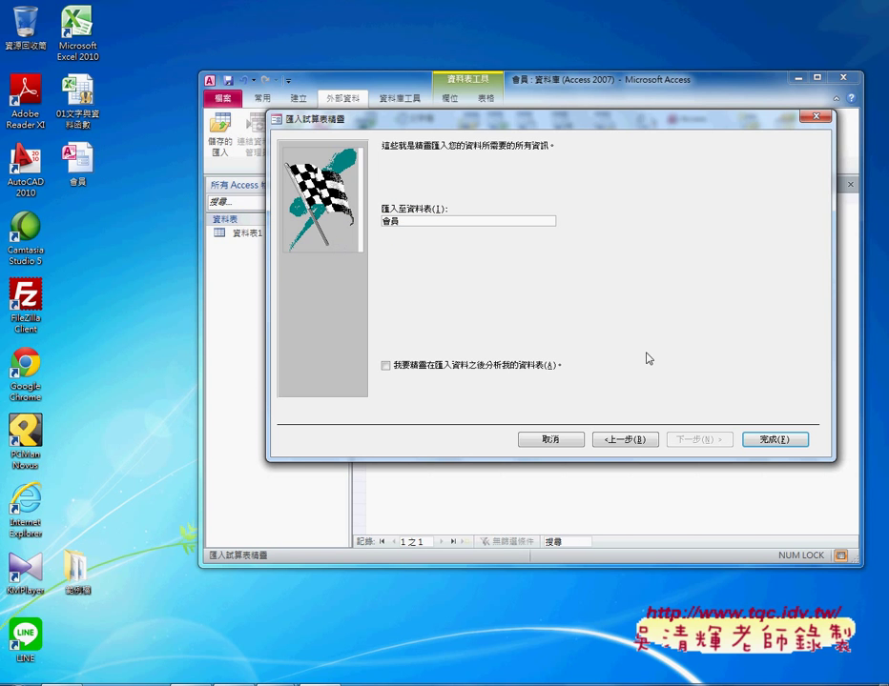
pyautogui.click(776, 442)
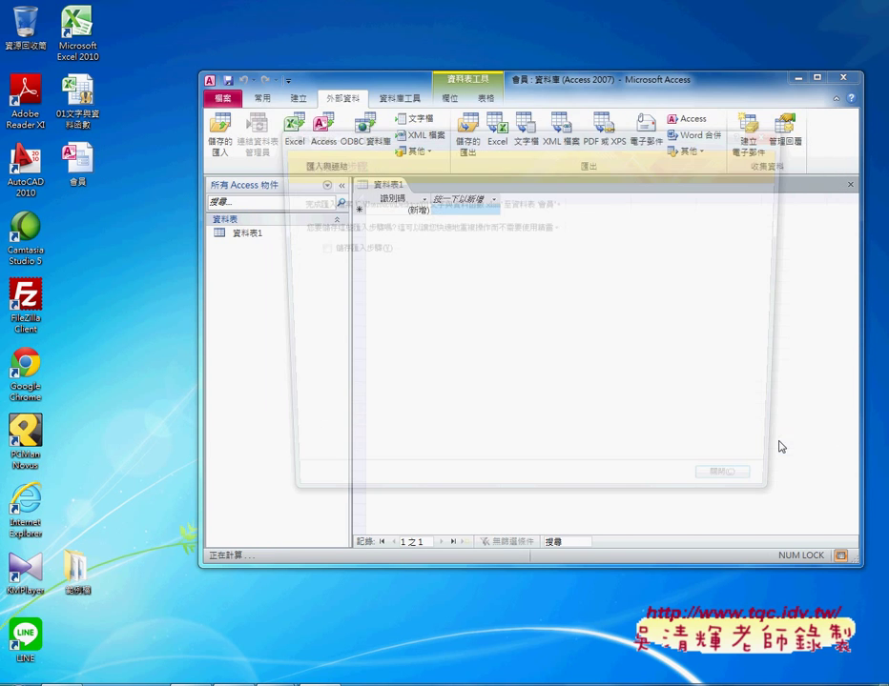
# - Skip saving the import steps, open the 會員 table, and enlarge the window to show columns 編號 through 門號末碼
pyautogui.click(761, 495)
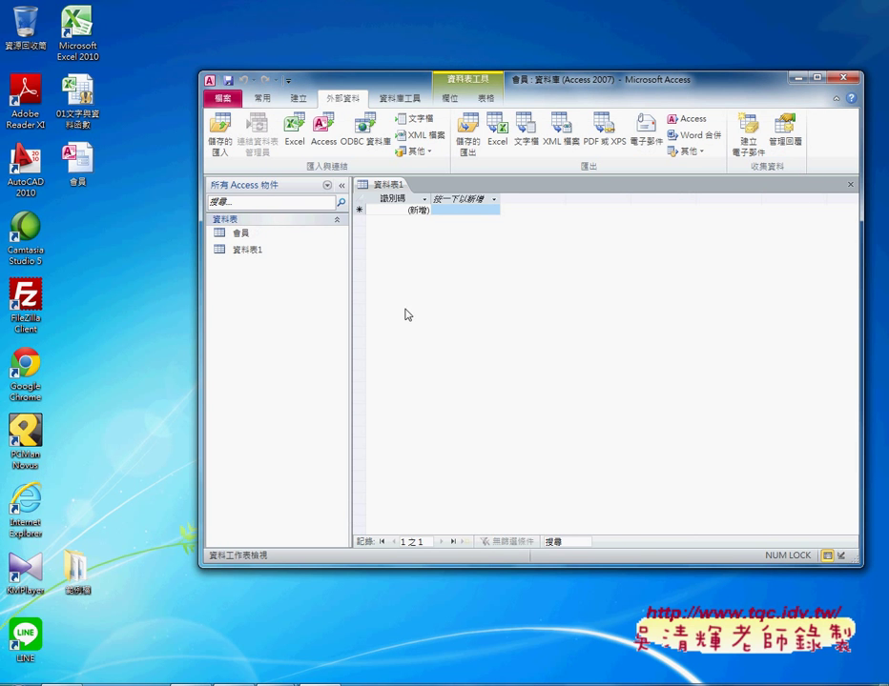
pyautogui.doubleClick(238, 232)
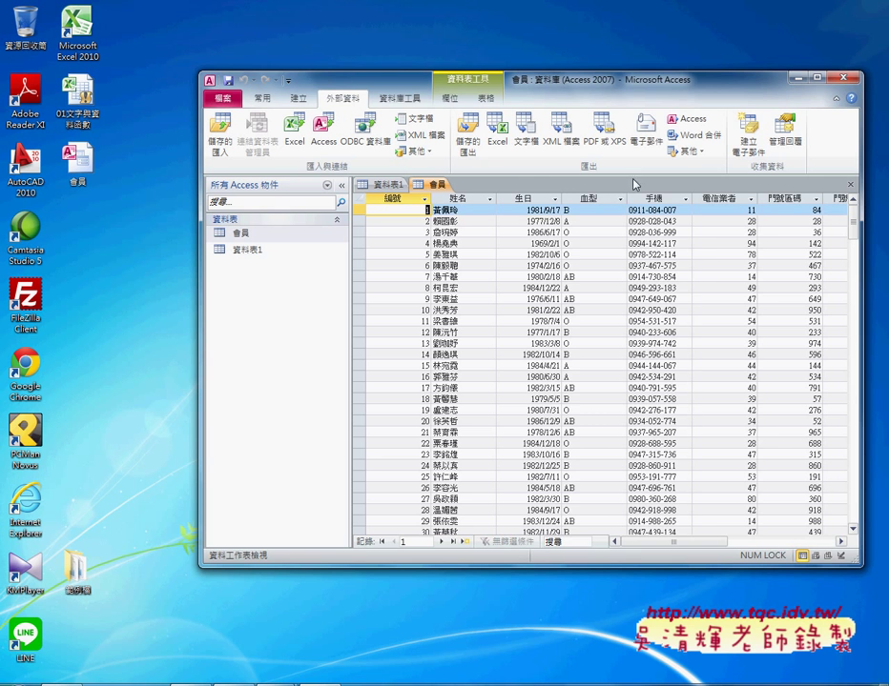
pyautogui.moveTo(593, 84); pyautogui.dragTo(447, 86)
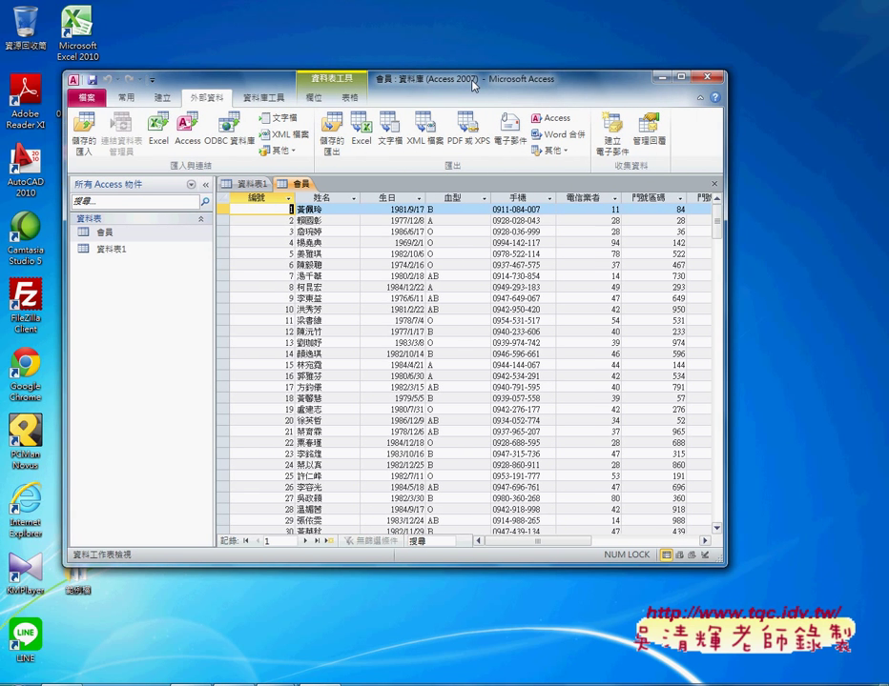
pyautogui.moveTo(713, 250)
pyautogui.mouseDown()
pyautogui.moveTo(844, 250)
pyautogui.moveTo(838, 363)
pyautogui.mouseUp()
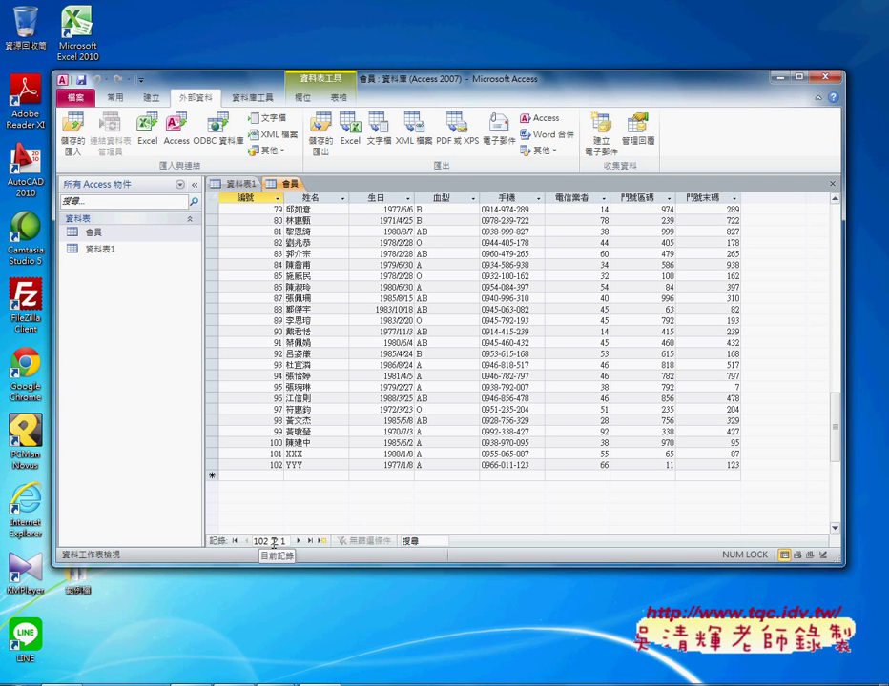
pyautogui.scroll(4, 377, 476)
pyautogui.scroll(10, 376, 477)
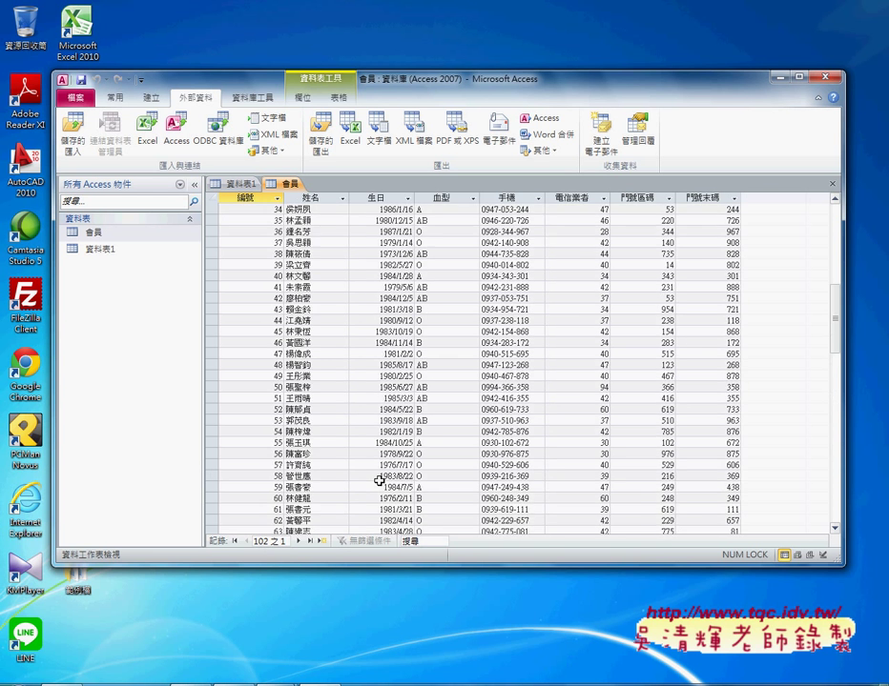
pyautogui.scroll(5, 378, 481)
pyautogui.scroll(7, 378, 481)
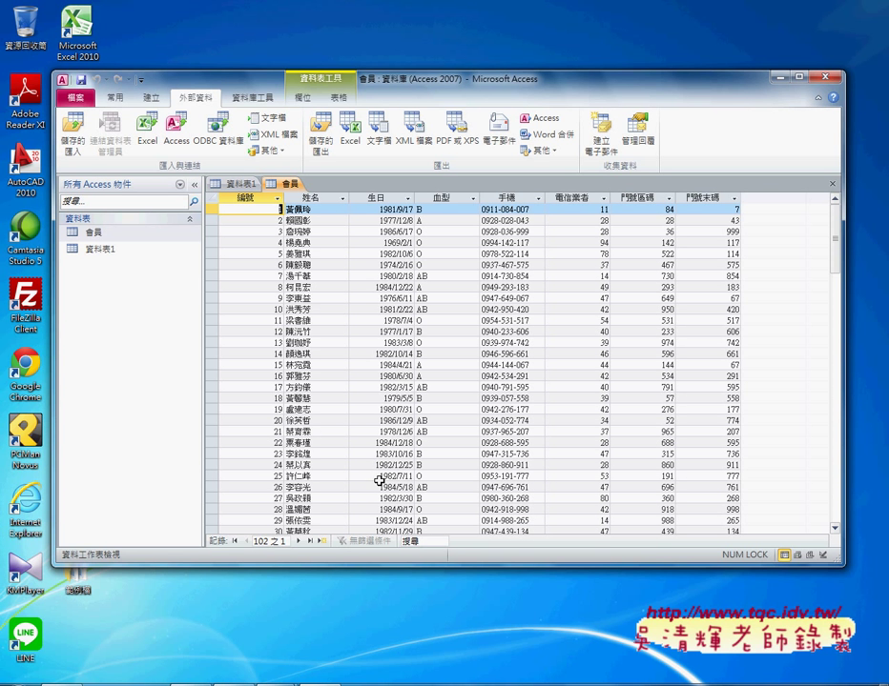